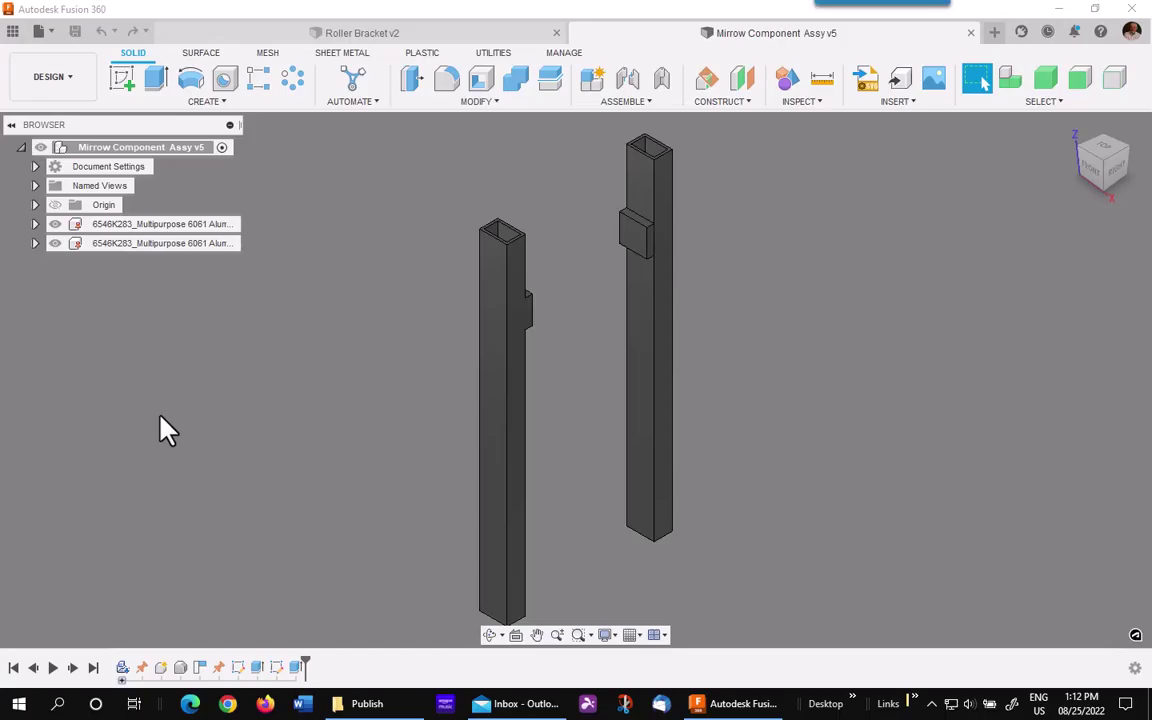
Switch to the Roller Bracket v2 design and view the bracket from above
shift+middle_drag(209, 317, 297, 318)
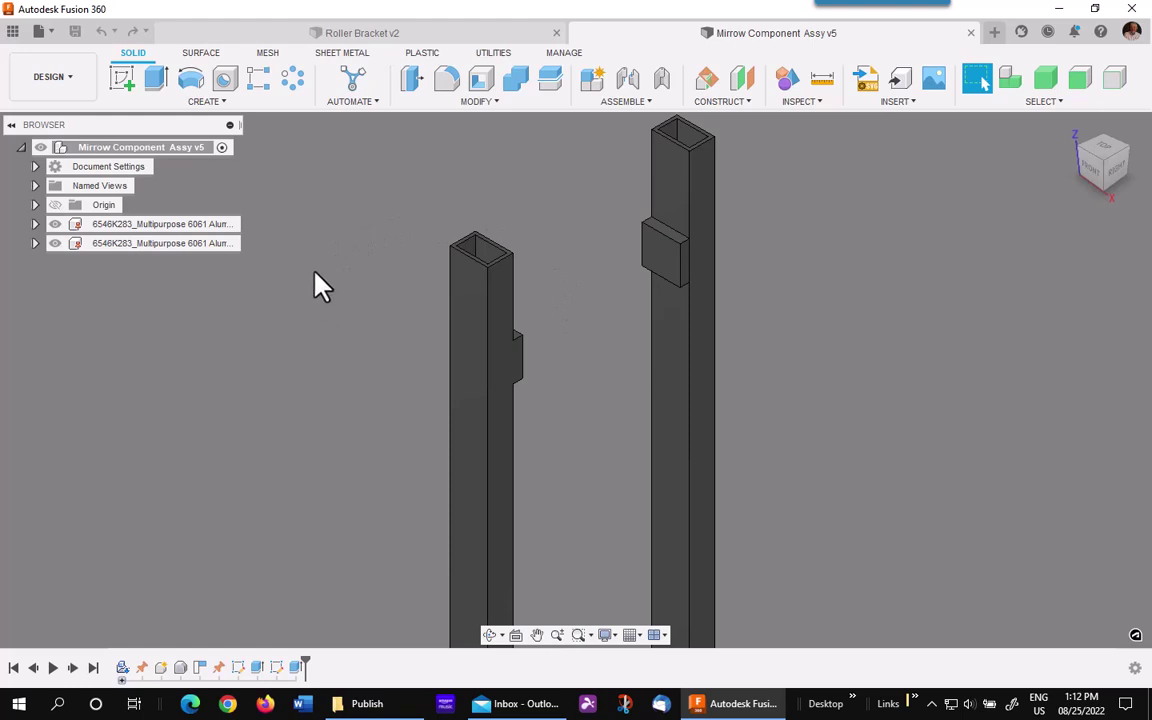
click(501, 40)
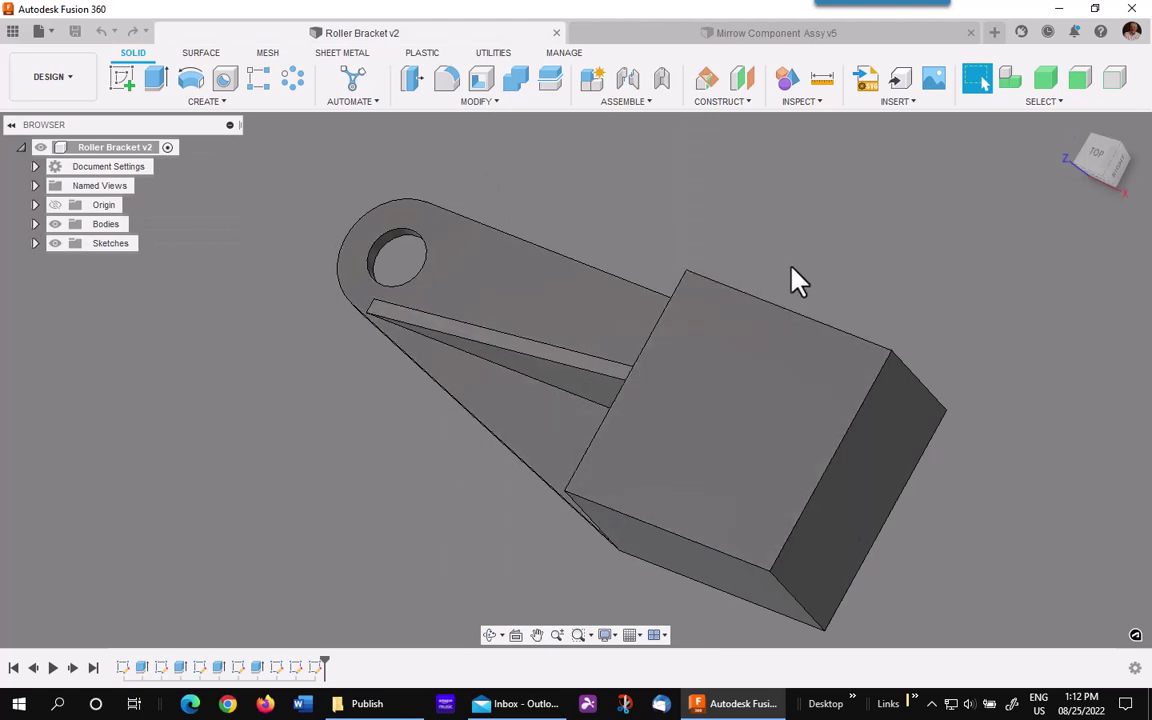
scroll(892, 249, down, 5)
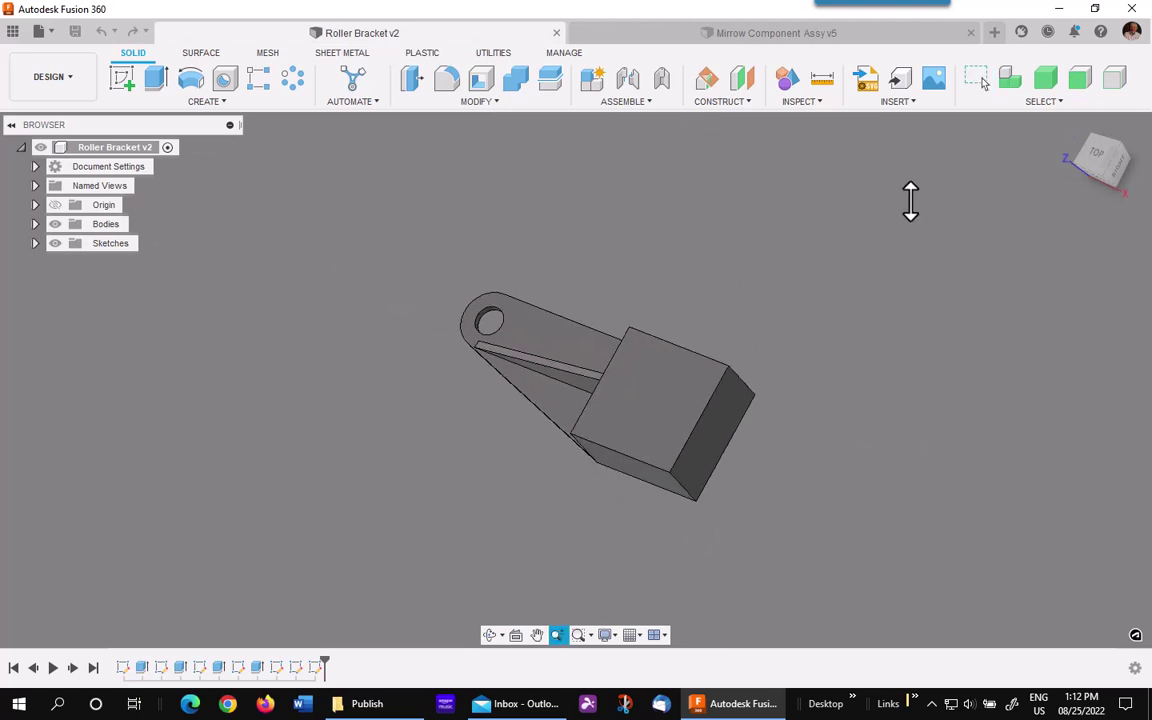
shift+middle_drag(908, 200, 900, 321)
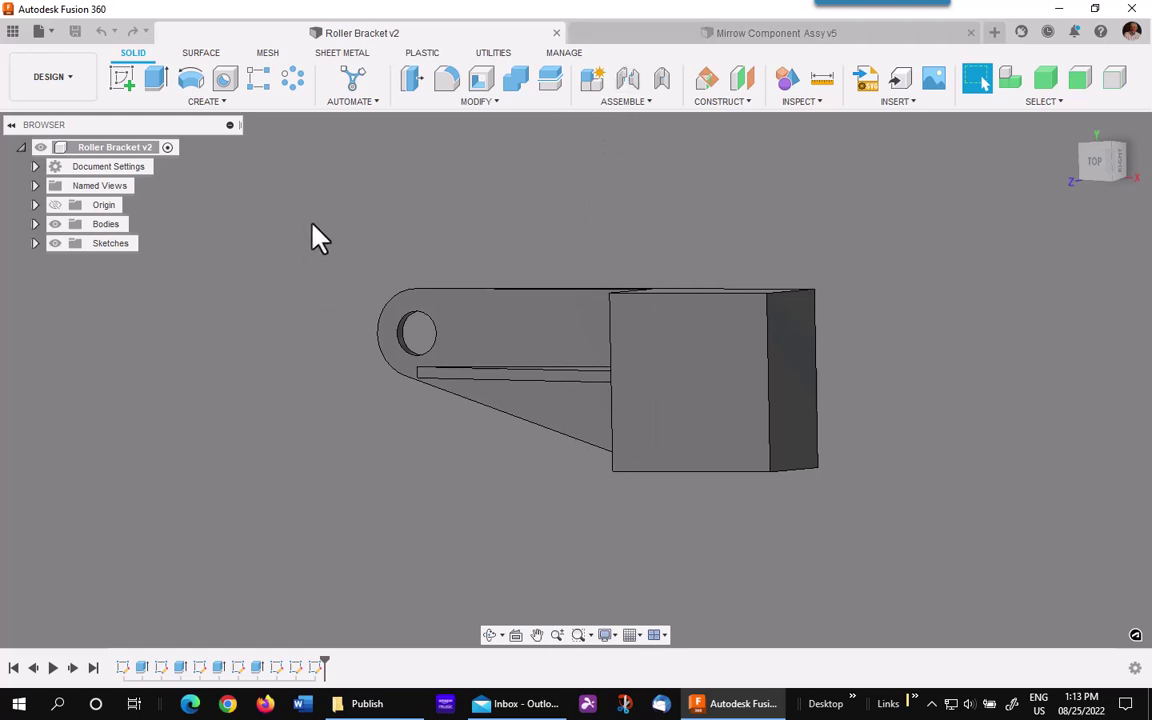
Review Change Parameters to confirm the Scale_Factor user parameter is 1
click(468, 104)
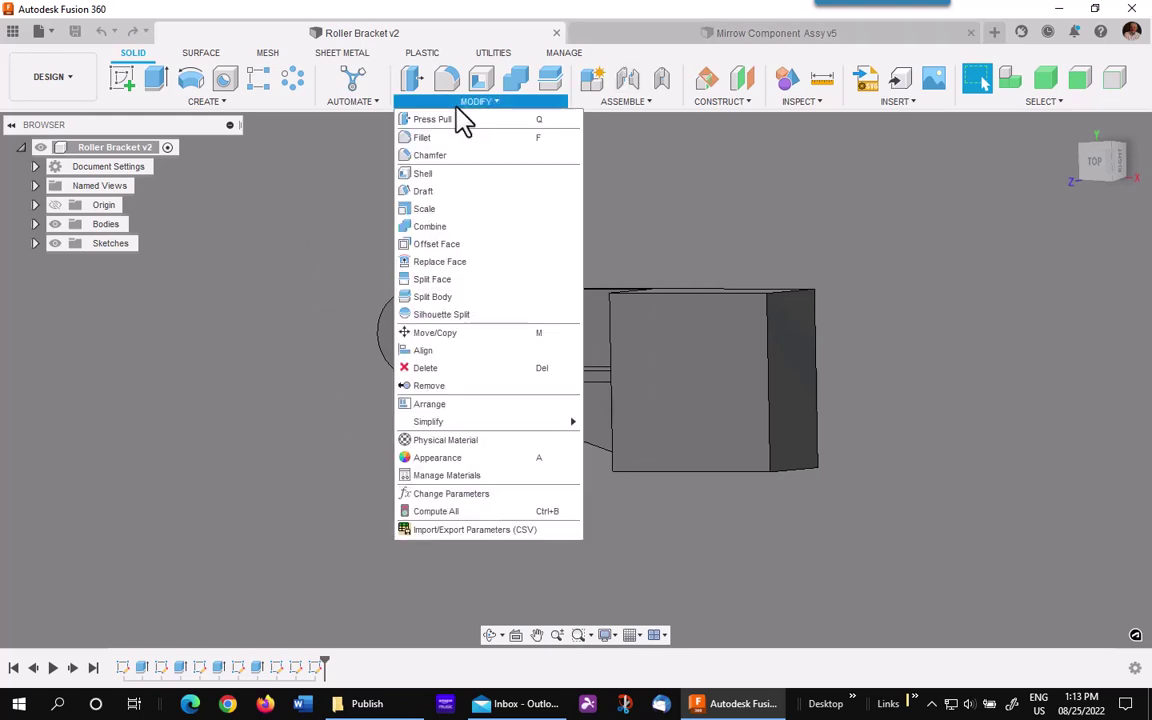
click(451, 494)
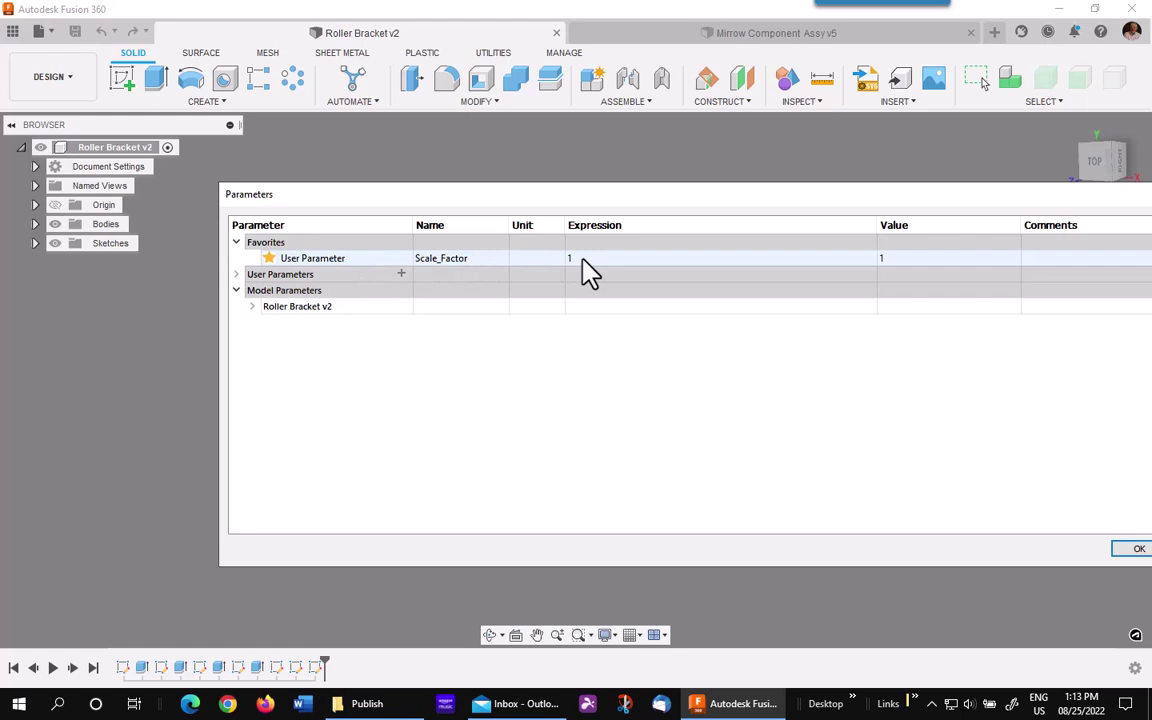
click(1136, 551)
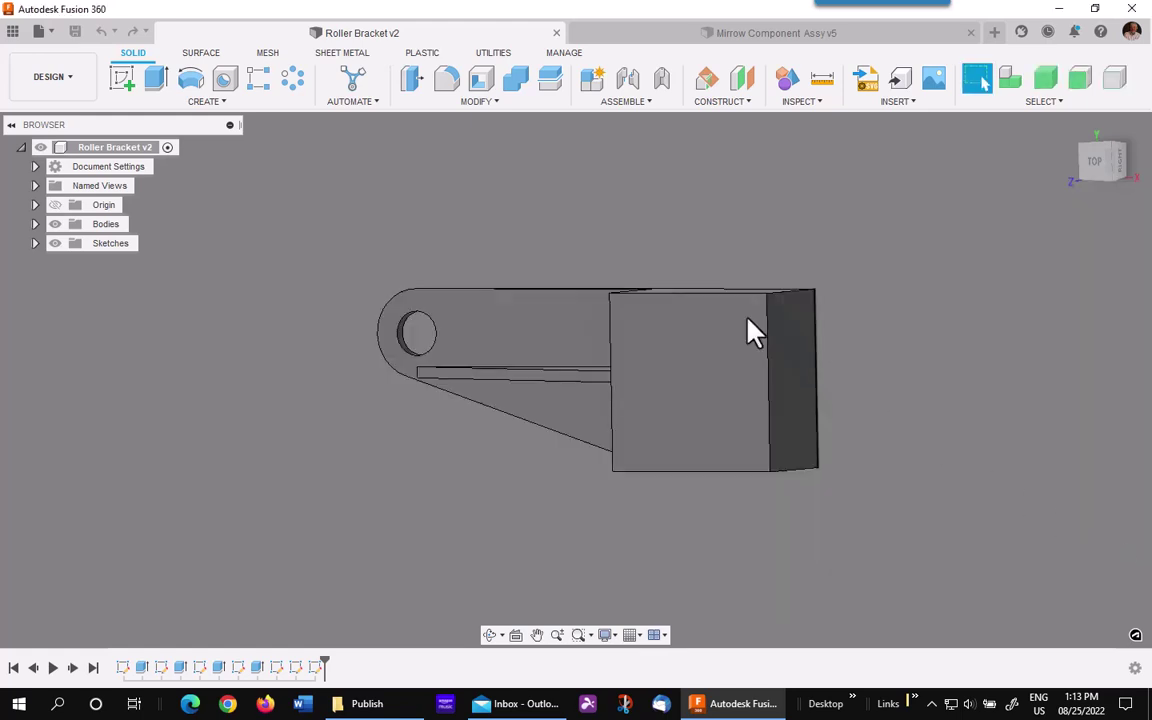
Insert Roller Bracket v2 from the Data Panel into Mirrow Component Assy, left of the tubes
click(638, 40)
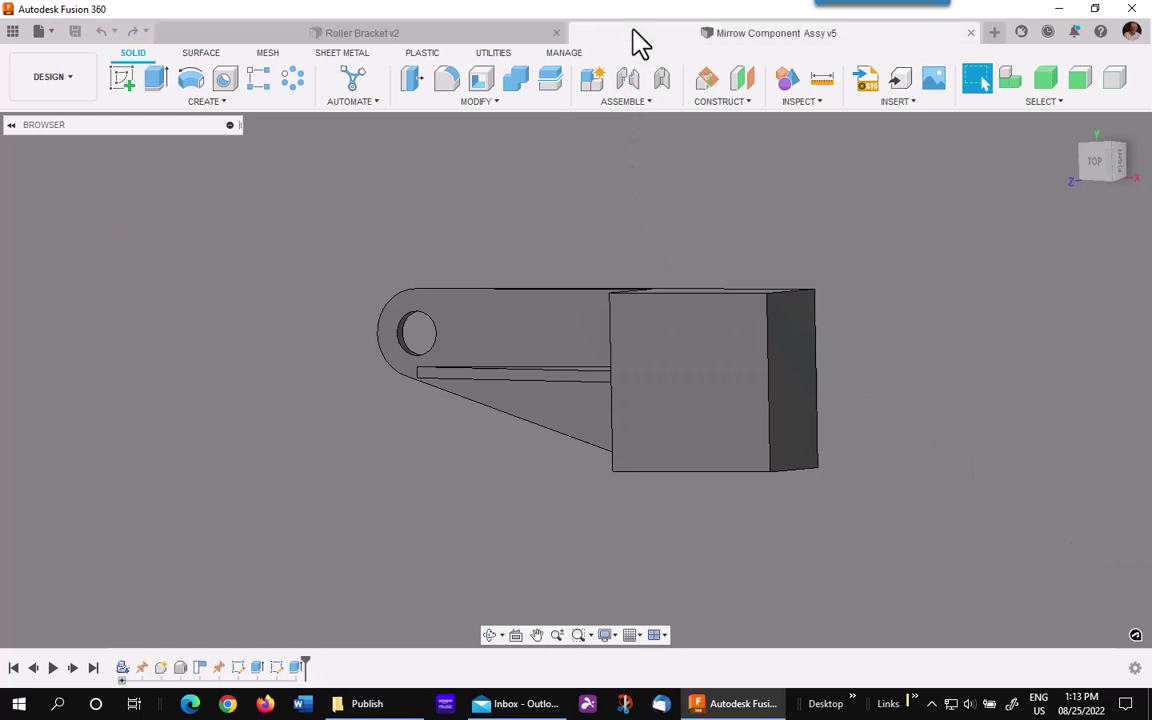
click(14, 32)
drag(172, 272, 458, 432)
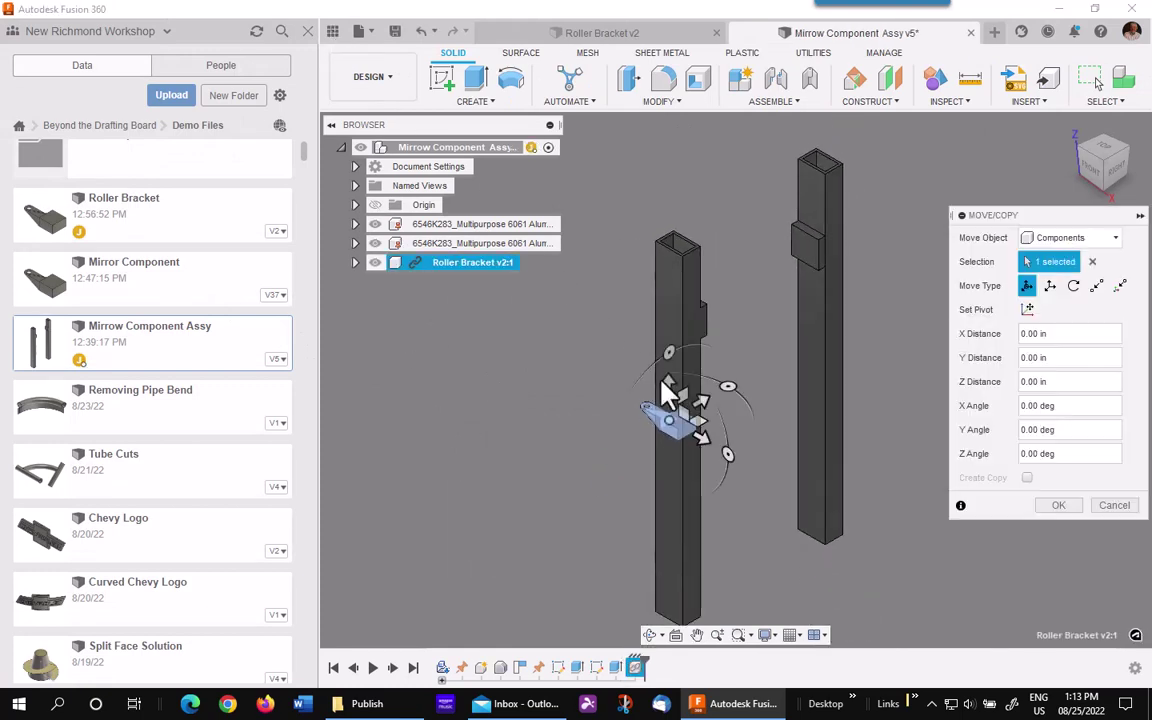
click(590, 440)
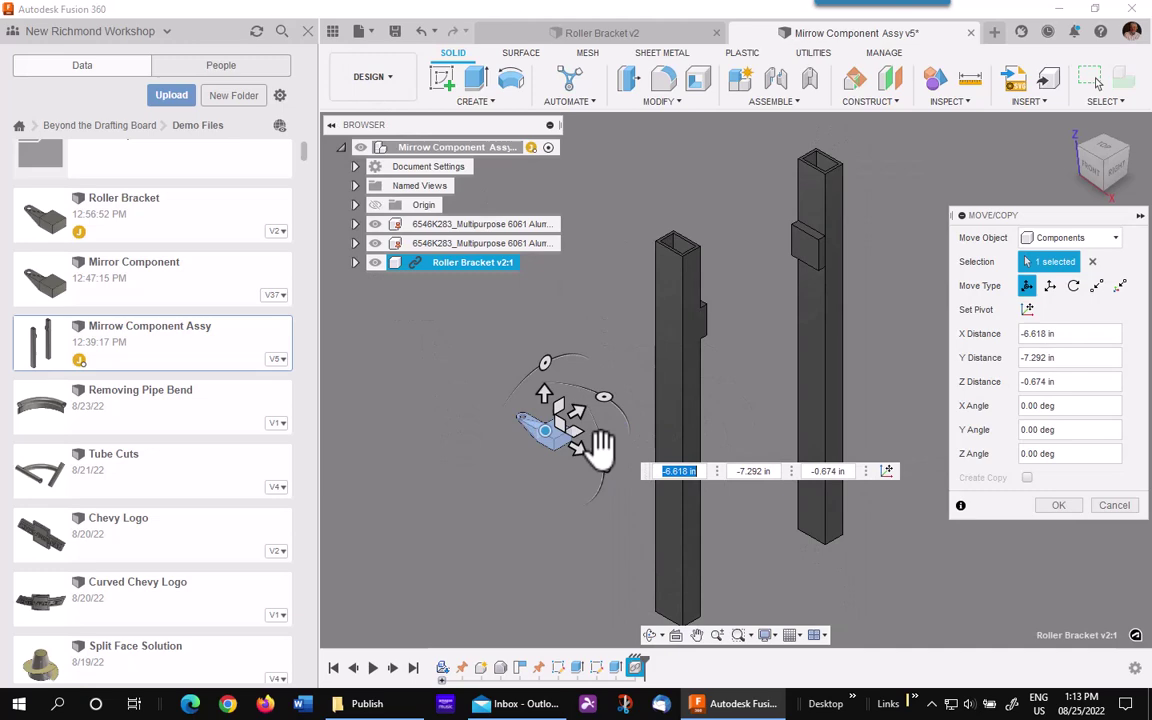
click(1058, 505)
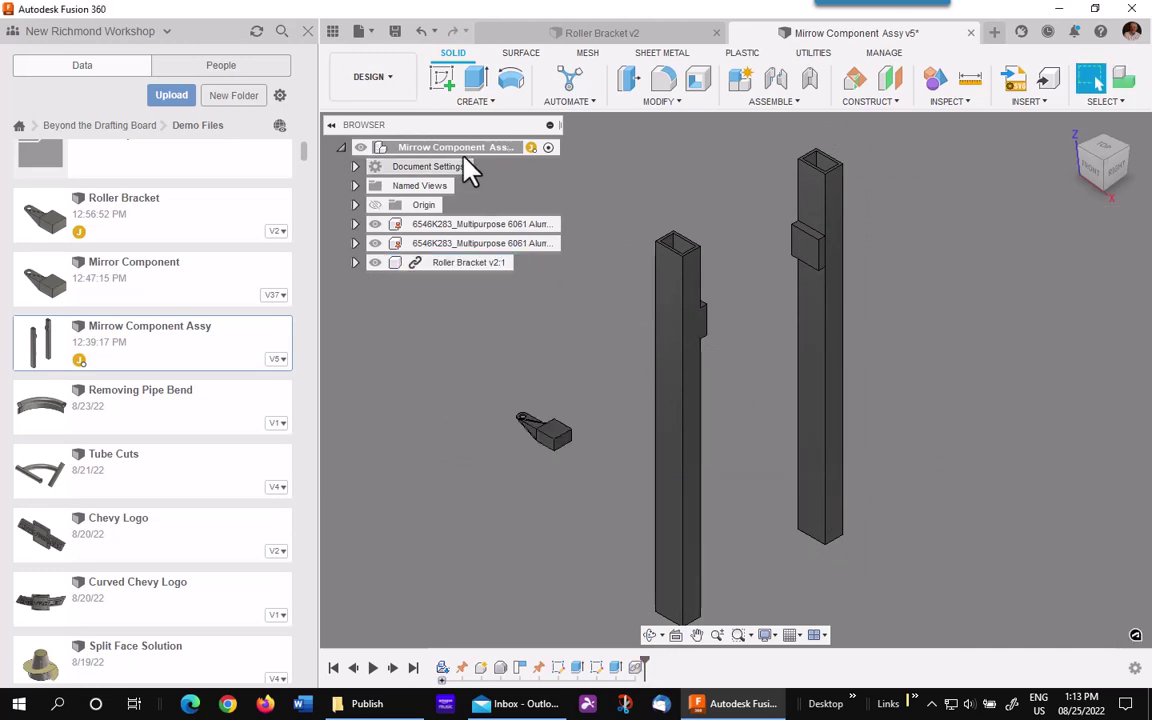
click(334, 32)
scroll(418, 378, up, 3)
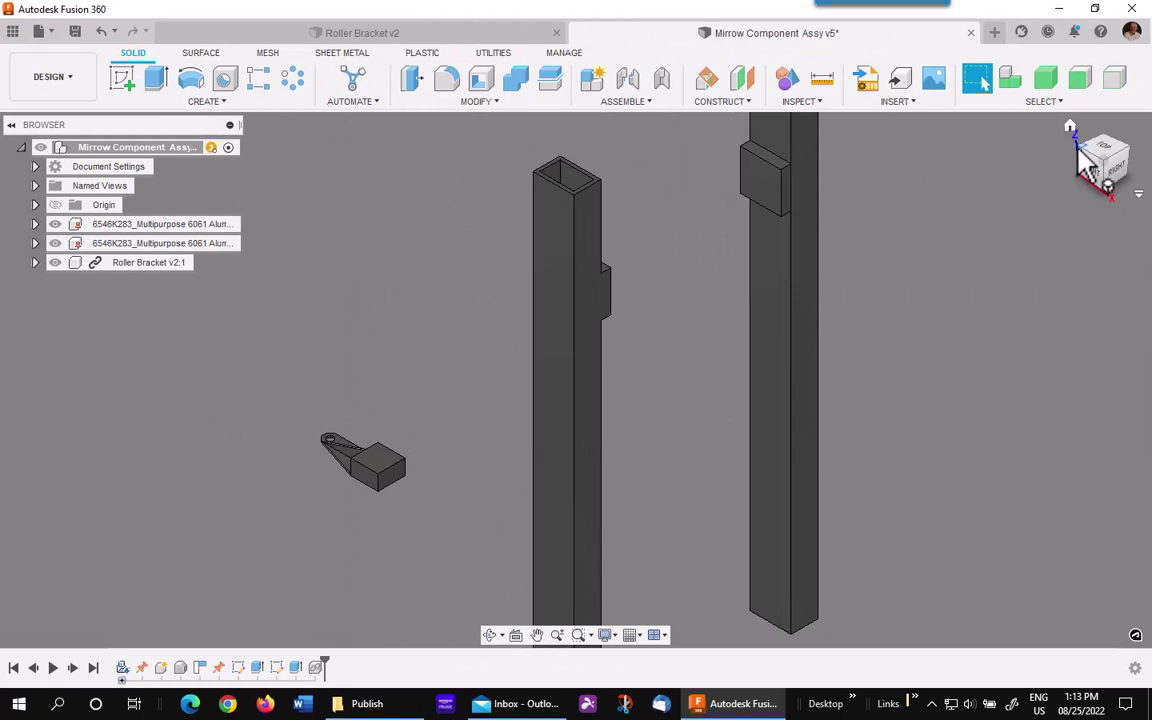
Joint Roller Bracket v2:1's top face to the right-hand tube's pad face
drag(1085, 160, 730, 222)
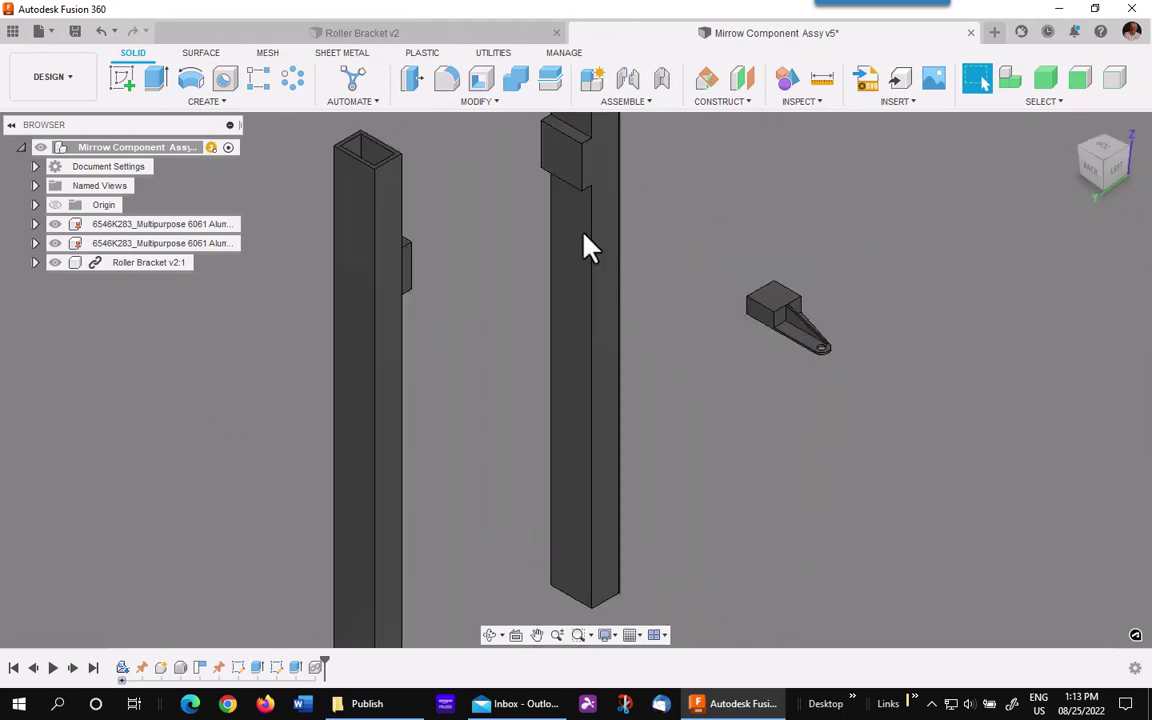
click(628, 82)
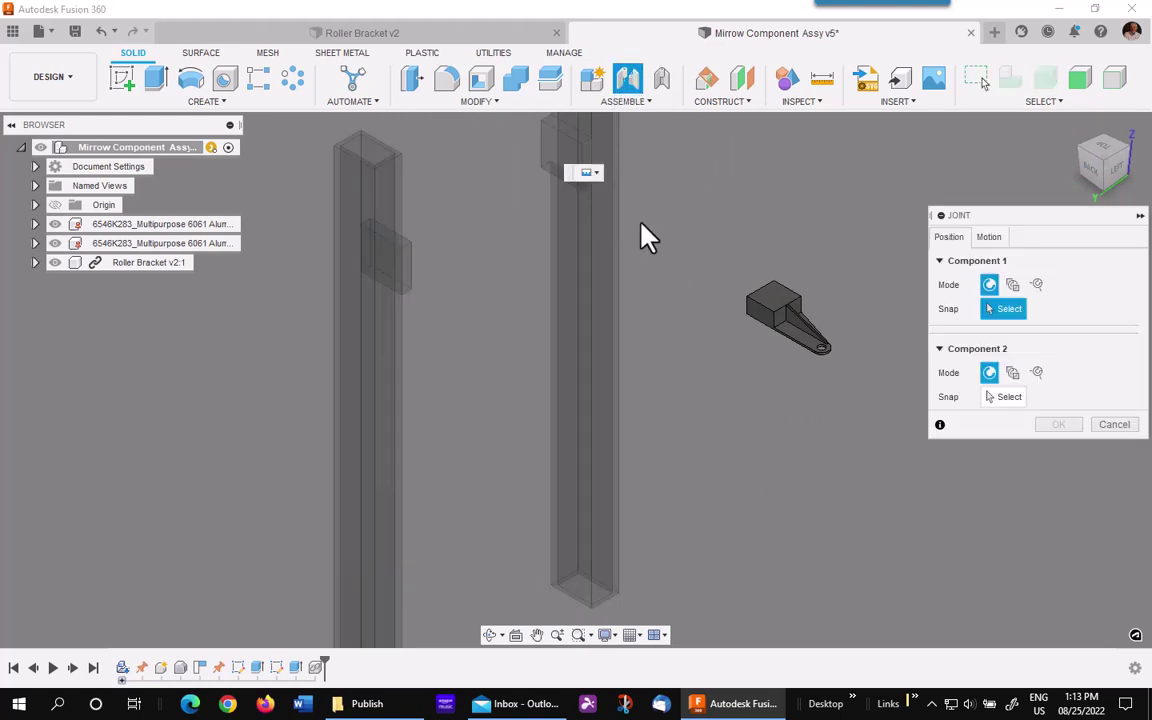
scroll(800, 308, up, 3)
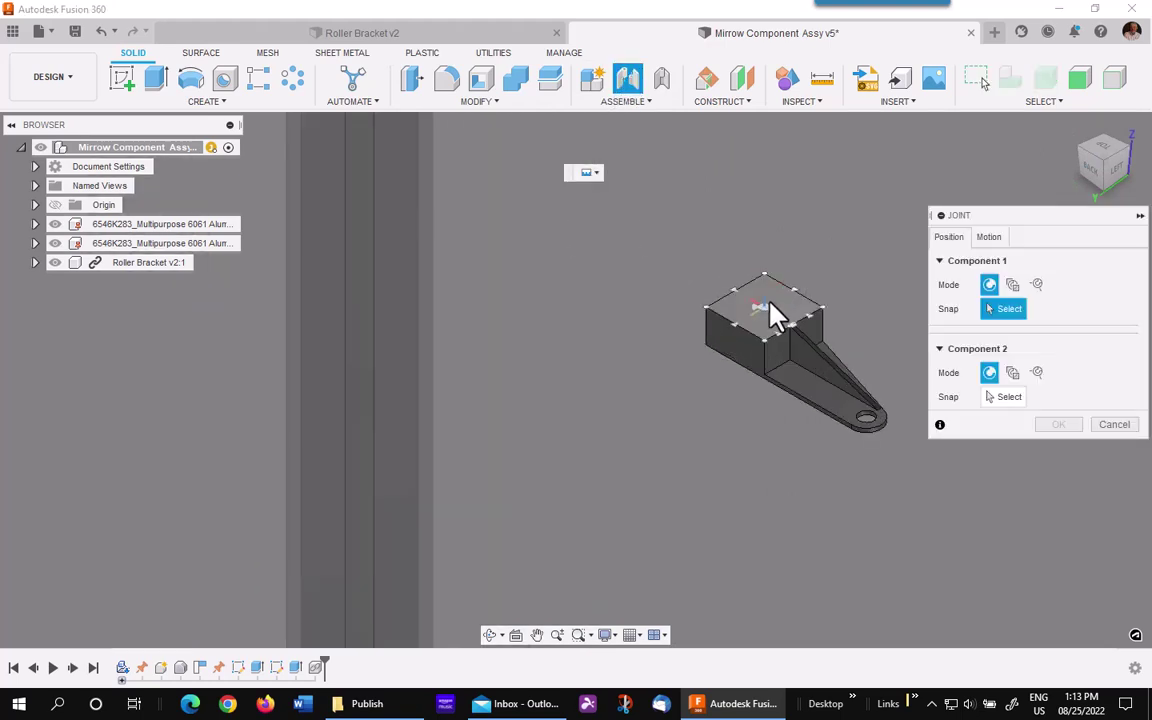
click(778, 315)
mouse_move(571, 252)
middle_down()
mouse_move(656, 314)
mouse_move(571, 270)
middle_up()
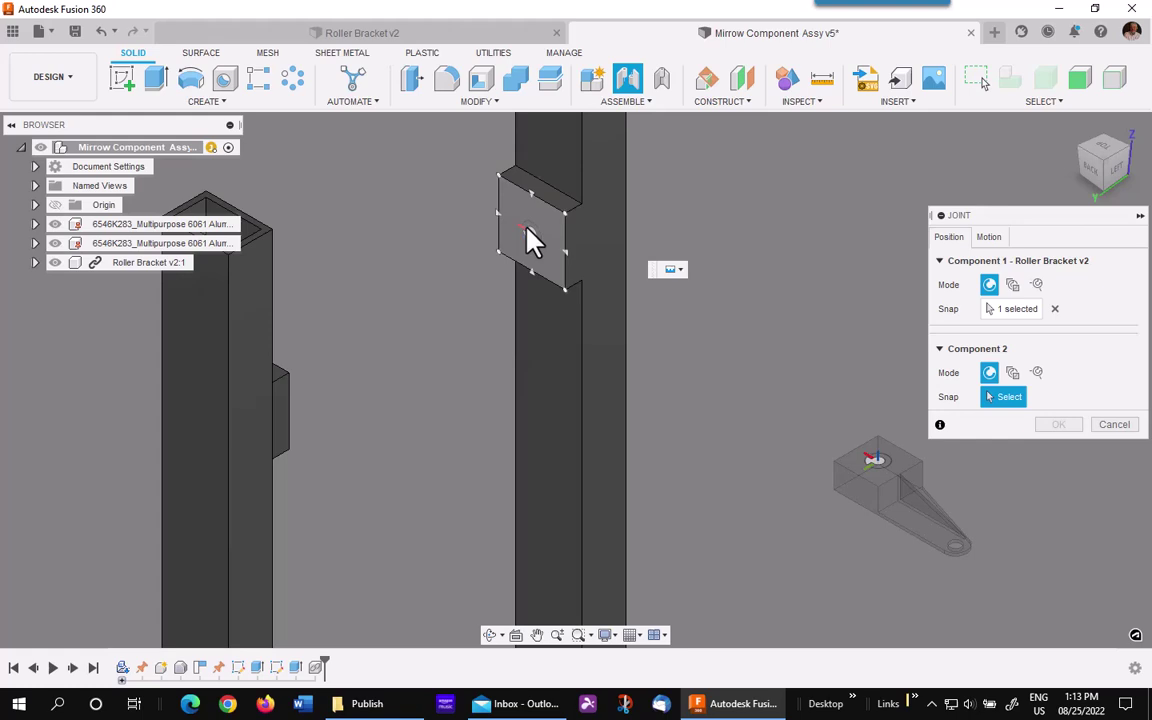
click(530, 240)
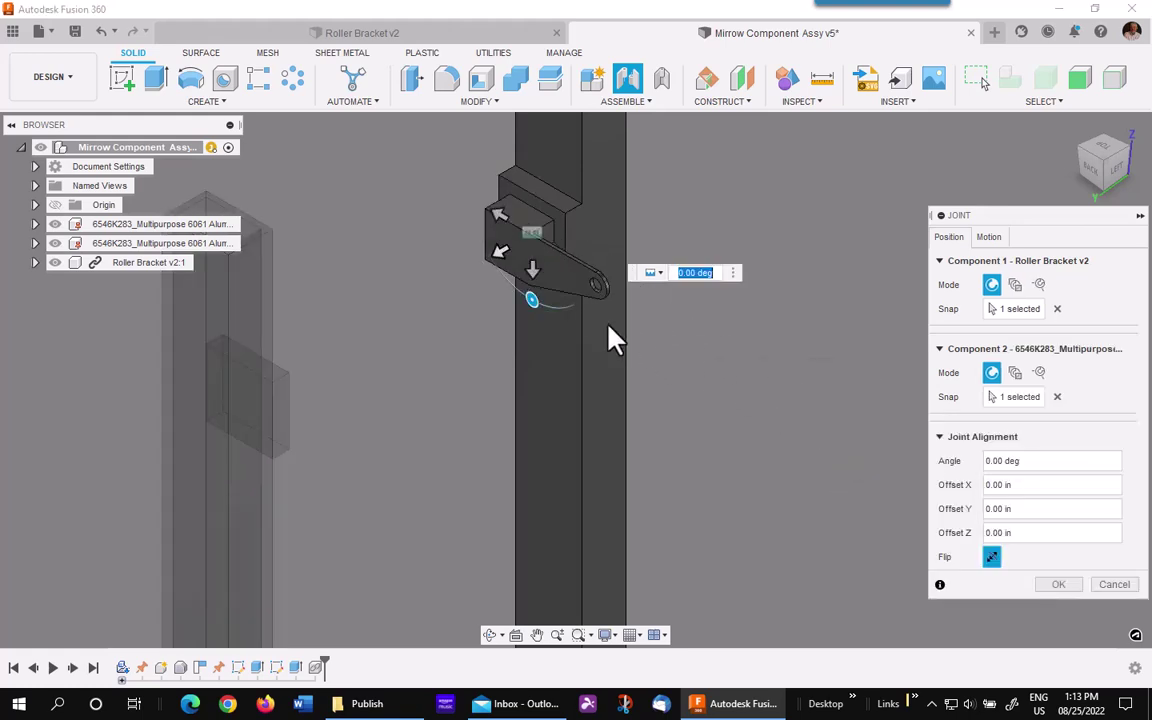
click(1058, 585)
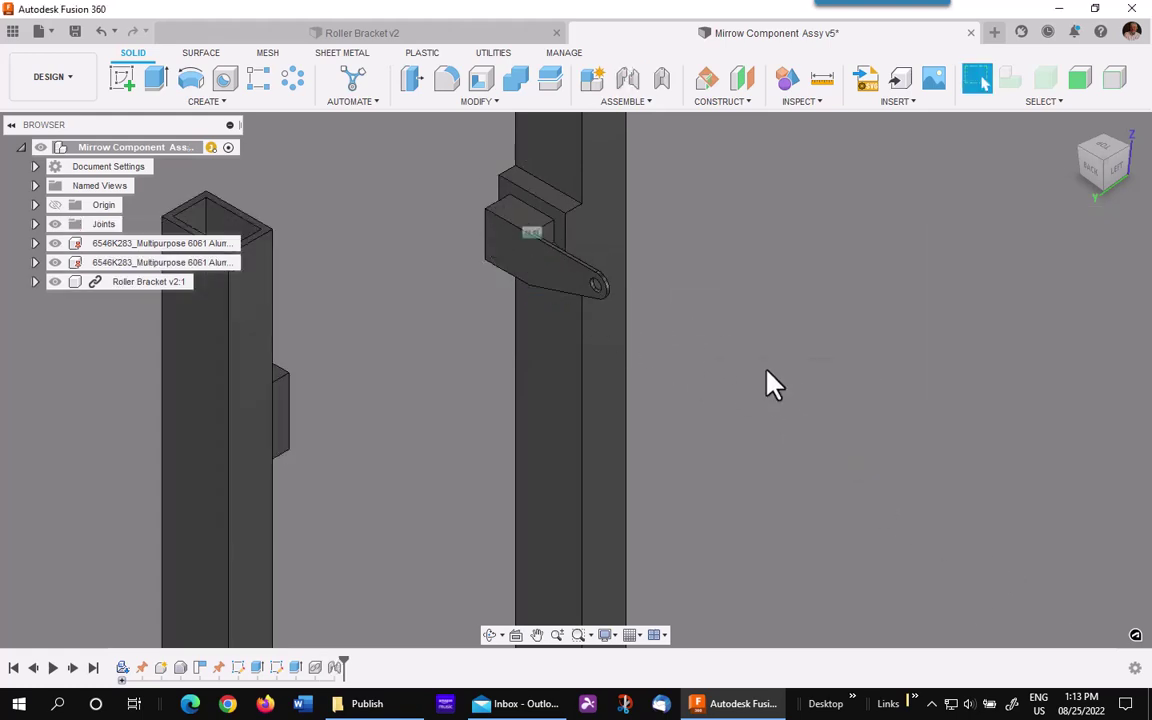
shift+middle_drag(757, 362, 644, 341)
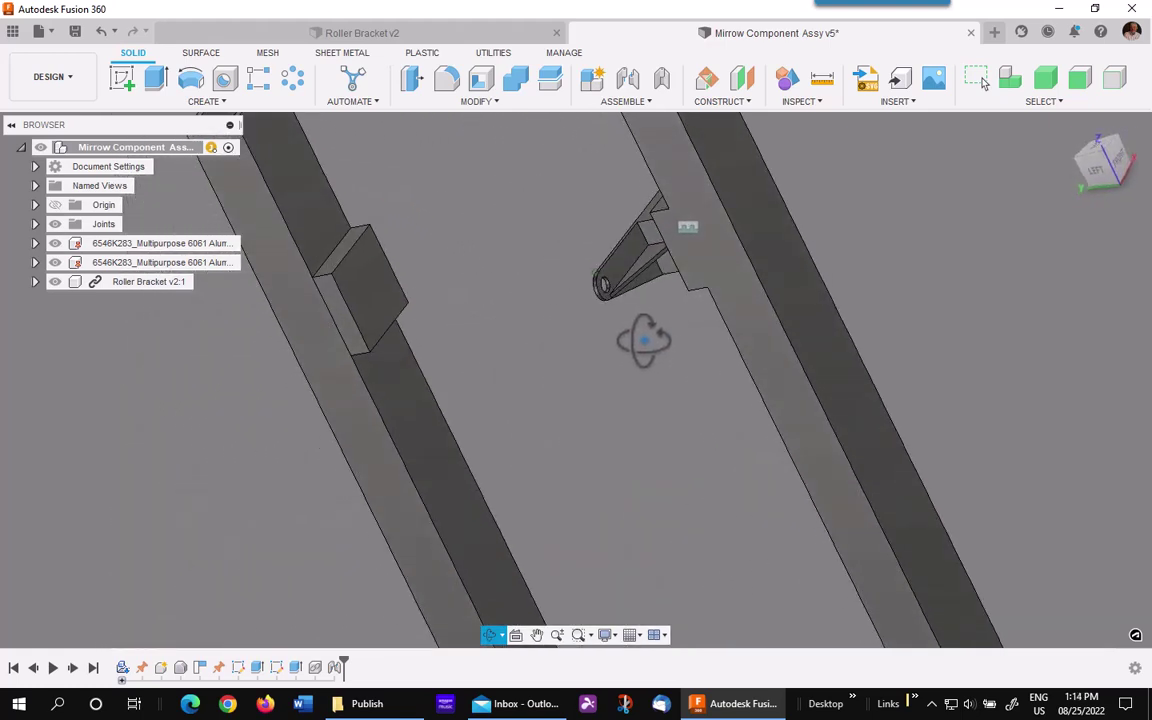
Break the link between Roller Bracket v2:1 and its source design
click(85, 281)
right_click(85, 281)
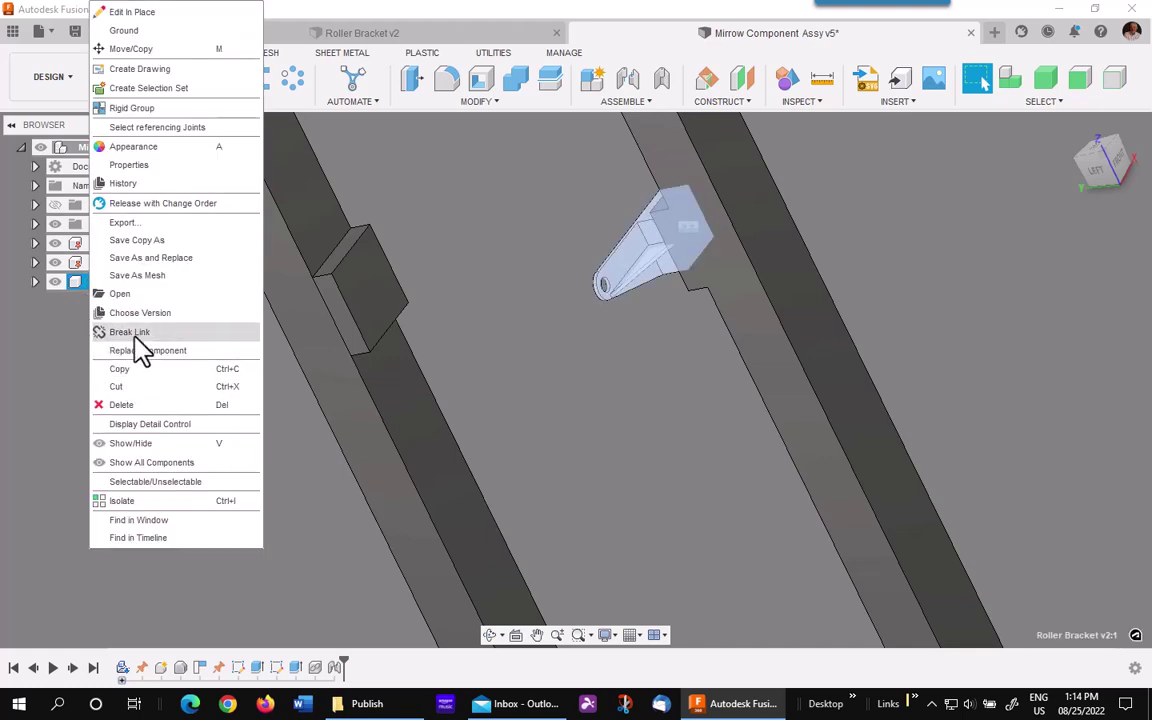
click(141, 333)
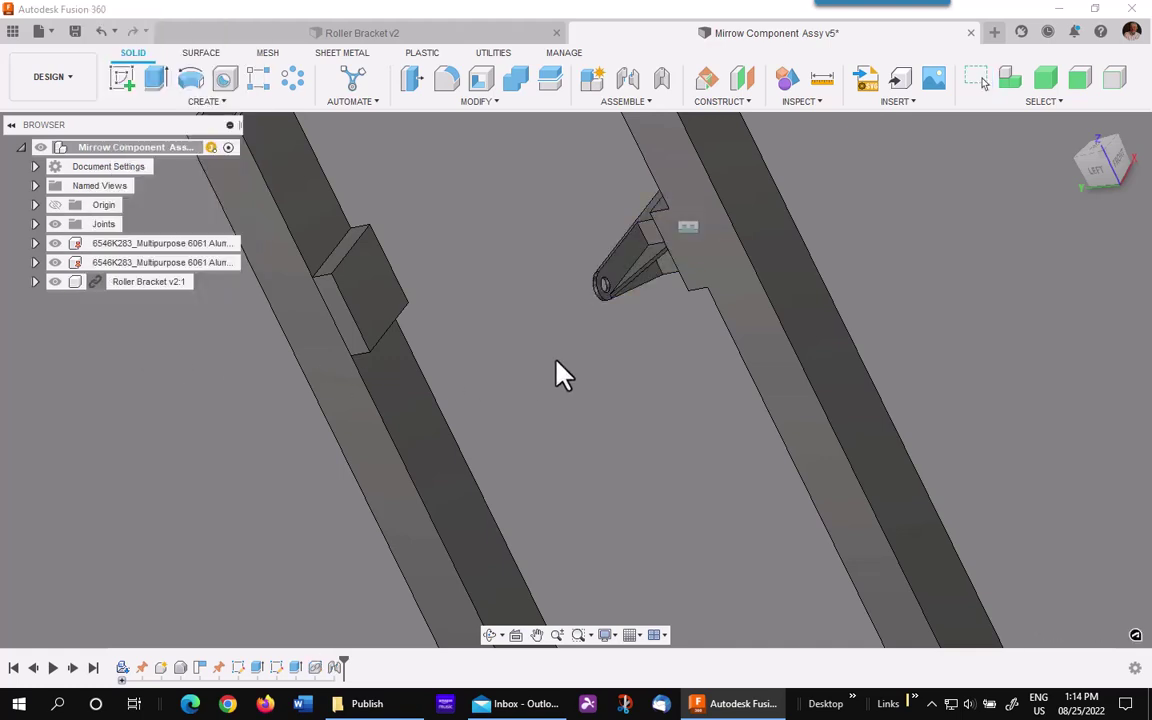
Insert a second Roller Bracket left of the tubes and break its link too
click(13, 33)
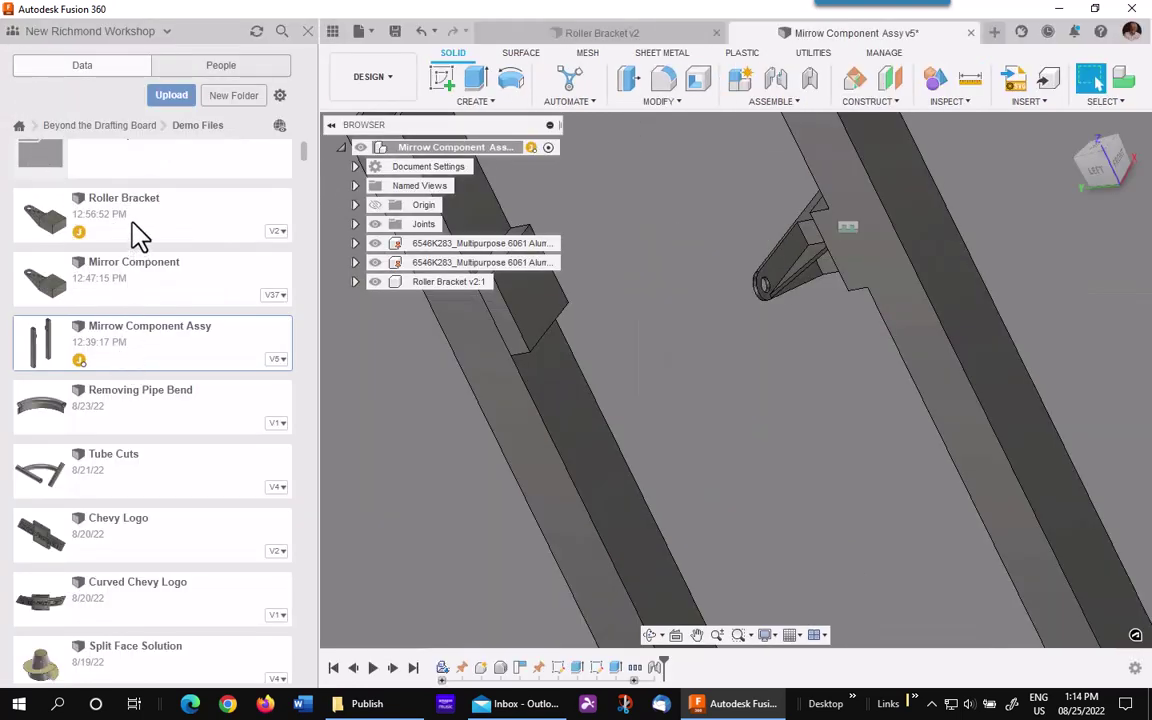
drag(140, 235, 711, 446)
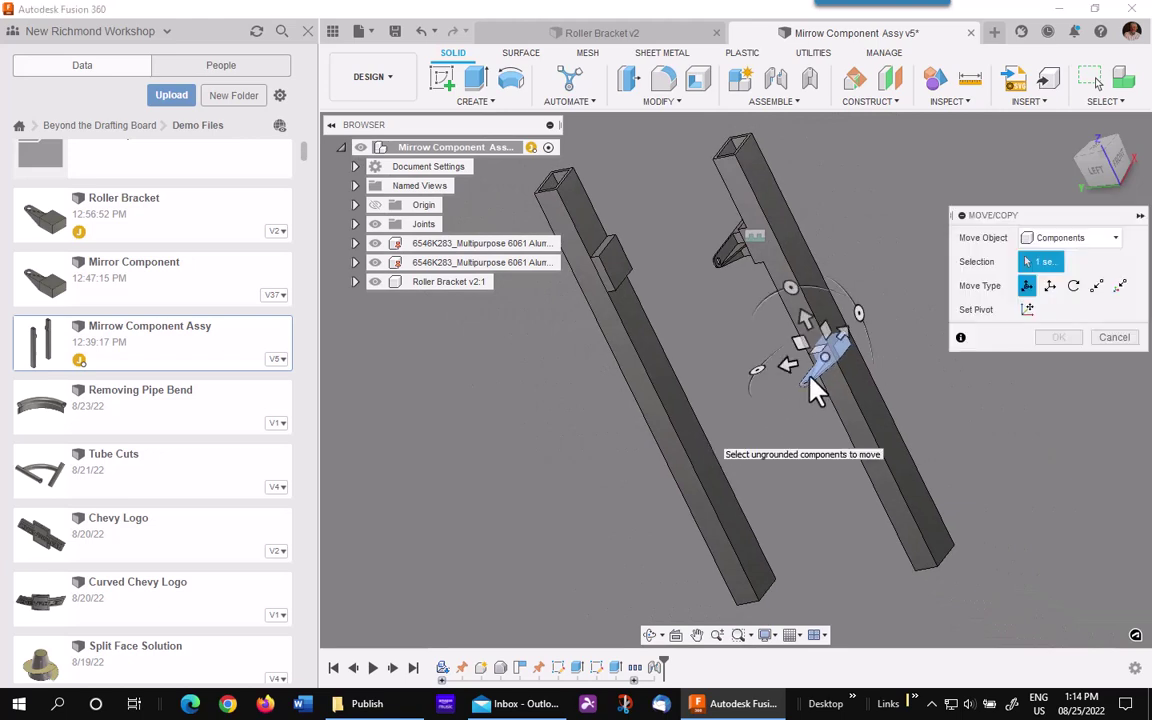
drag(826, 362, 528, 415)
click(1060, 506)
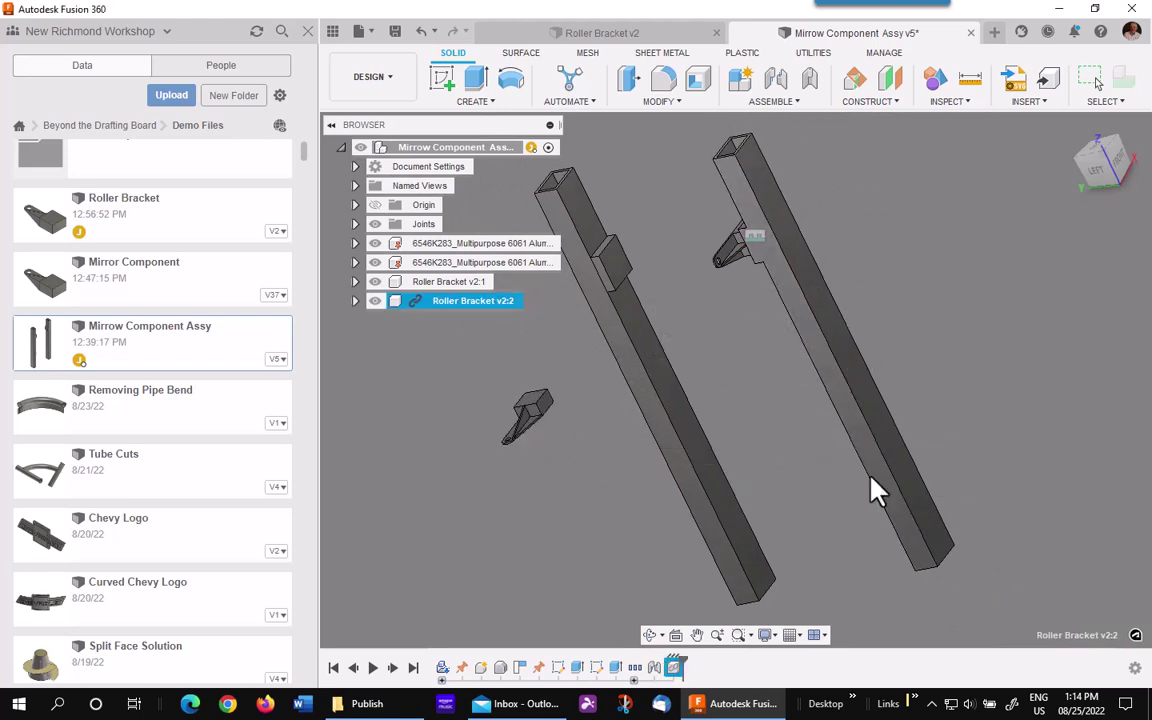
click(332, 33)
right_click(88, 300)
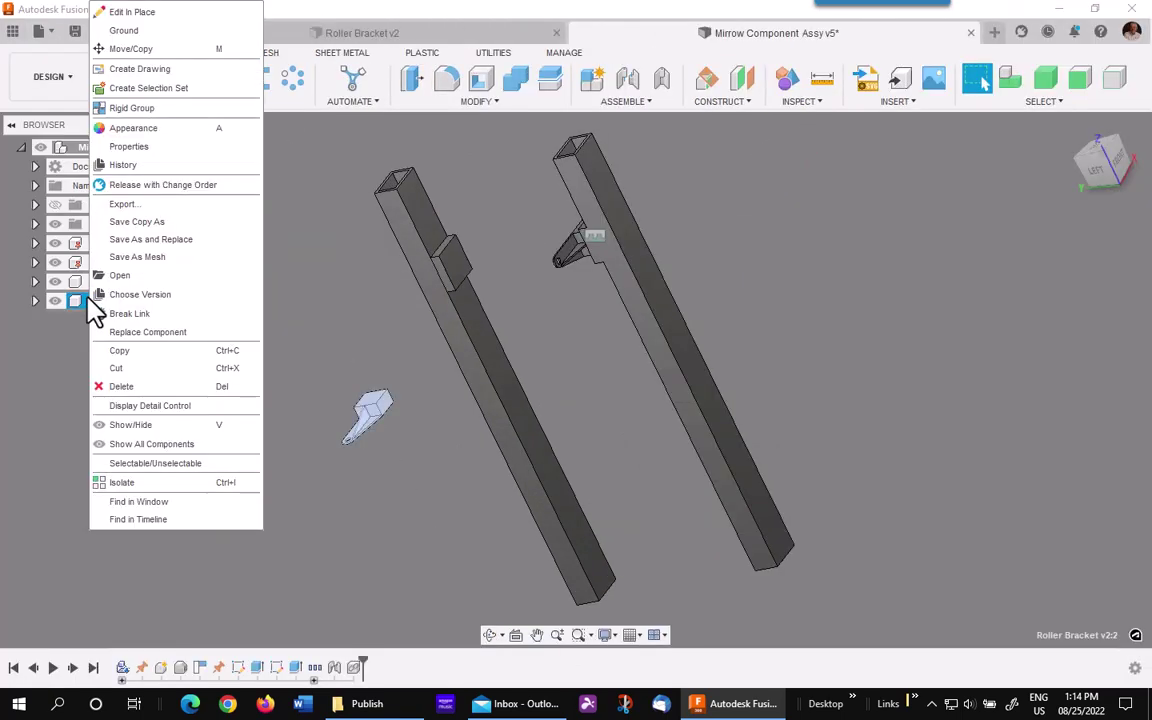
click(110, 313)
Check in Change Parameters that Scale_Factor and Scale_Factor_1 are both 1
scroll(300, 383, up, 5)
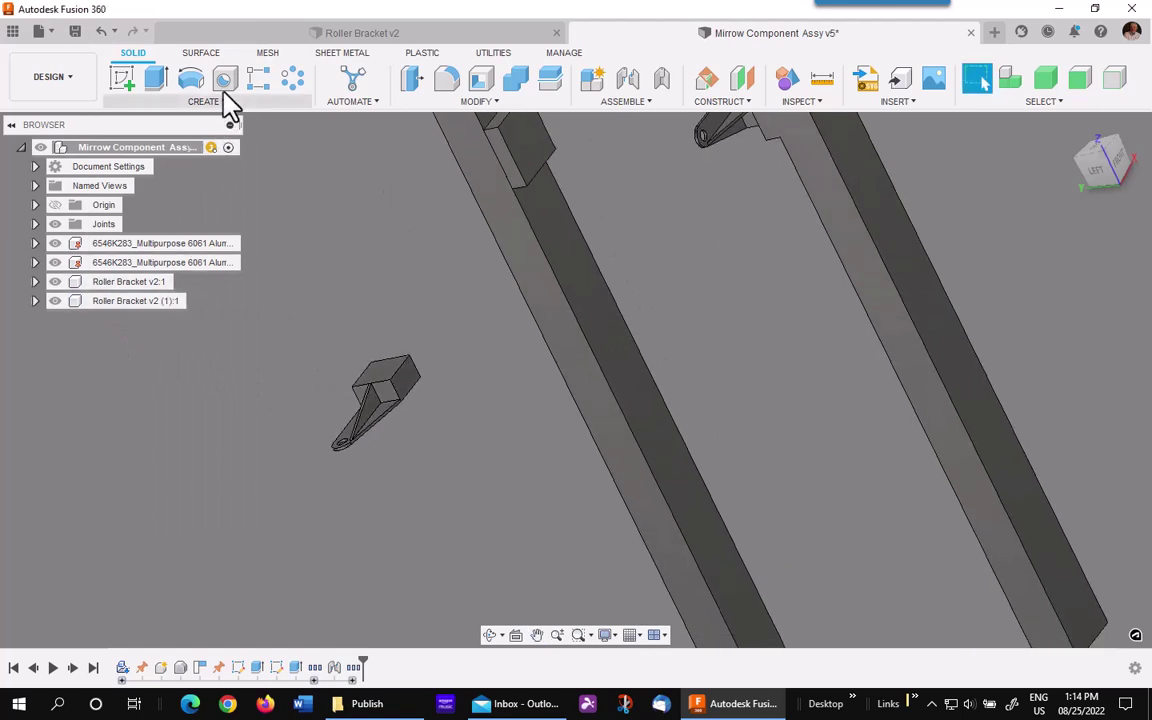
click(214, 102)
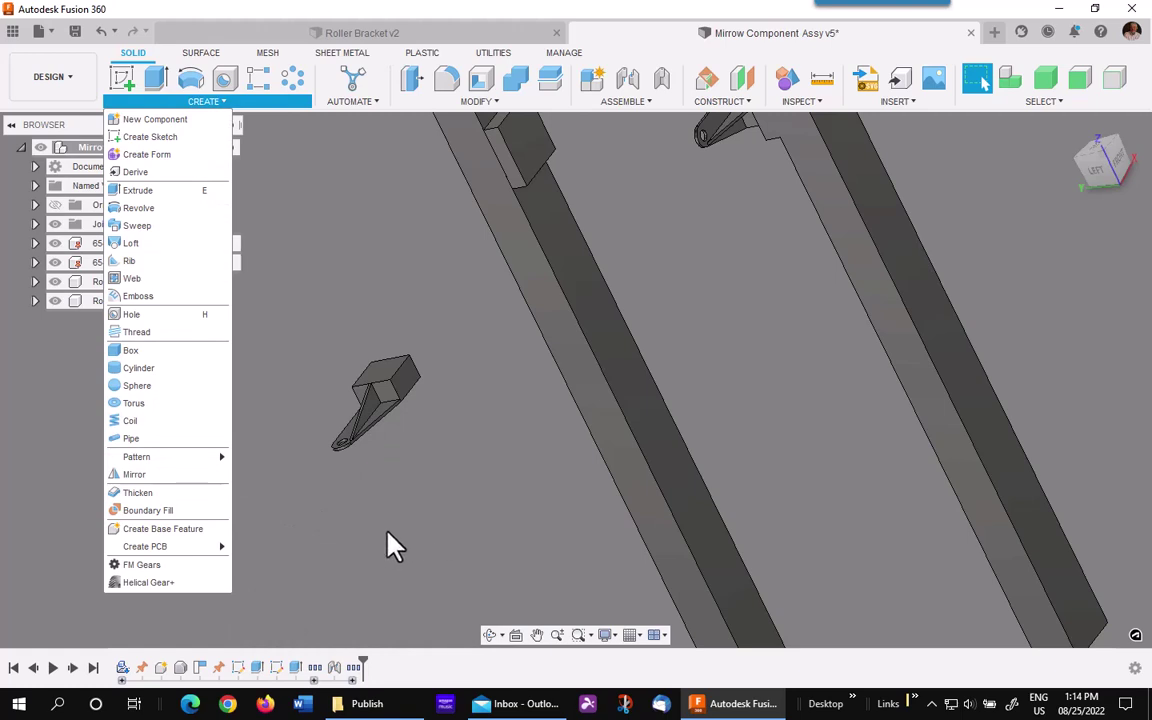
click(308, 264)
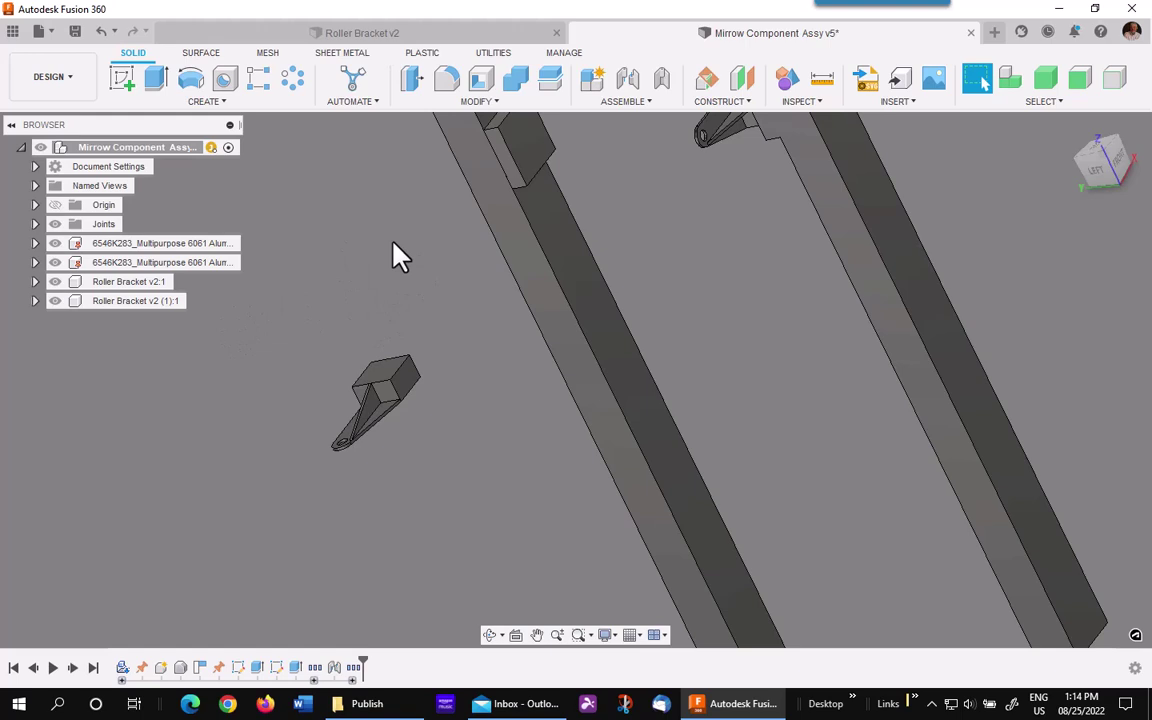
click(487, 100)
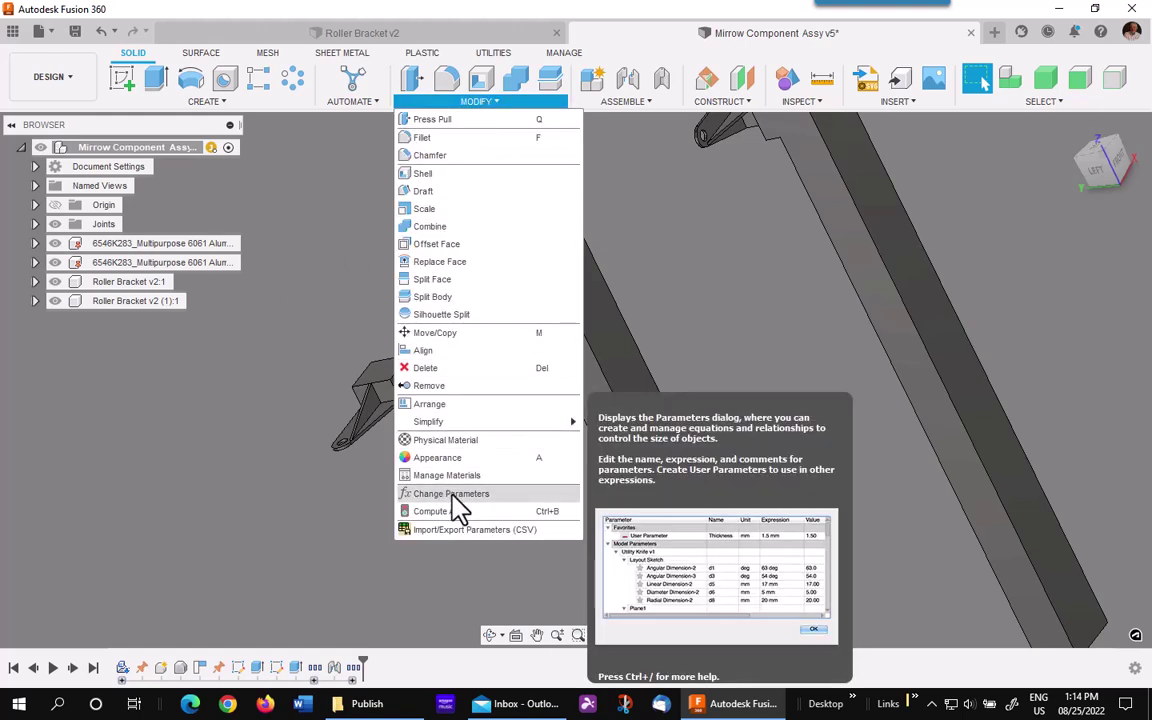
click(452, 494)
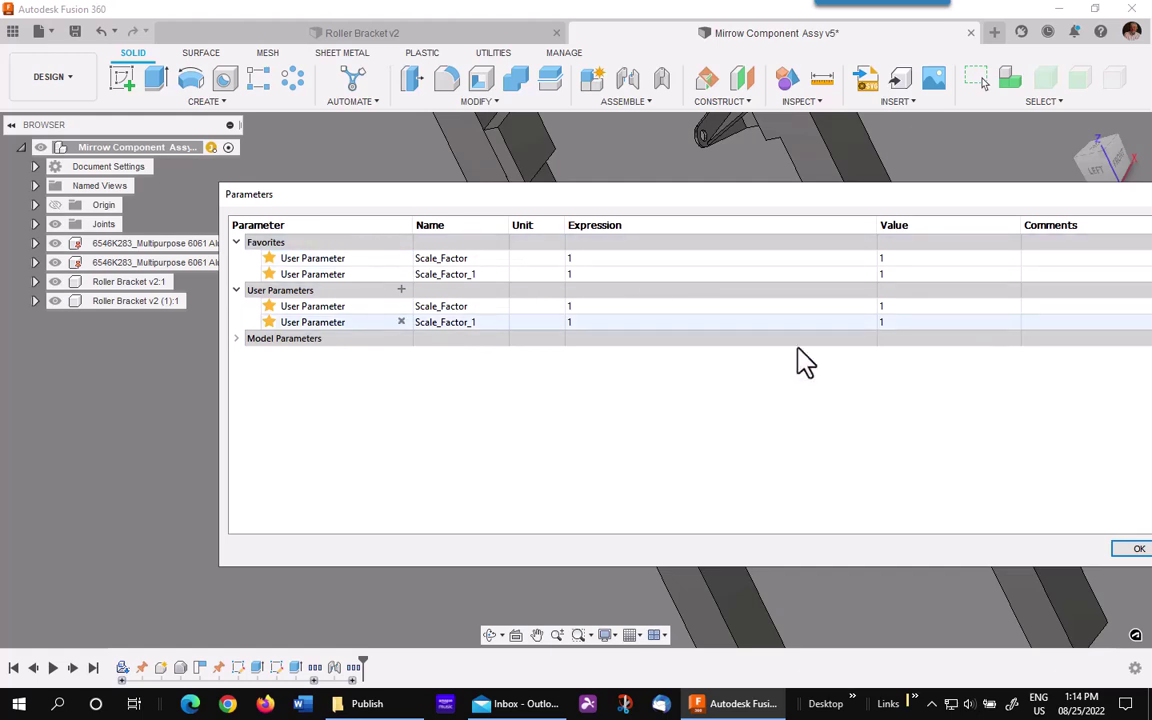
click(1134, 548)
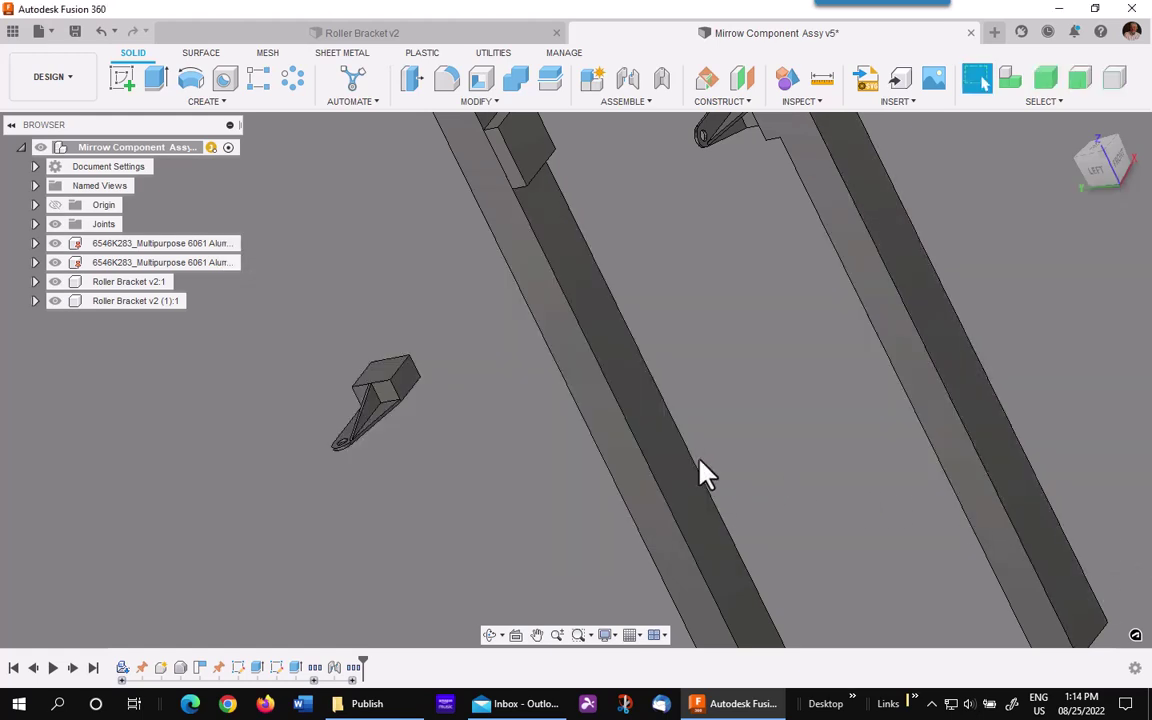
click(465, 102)
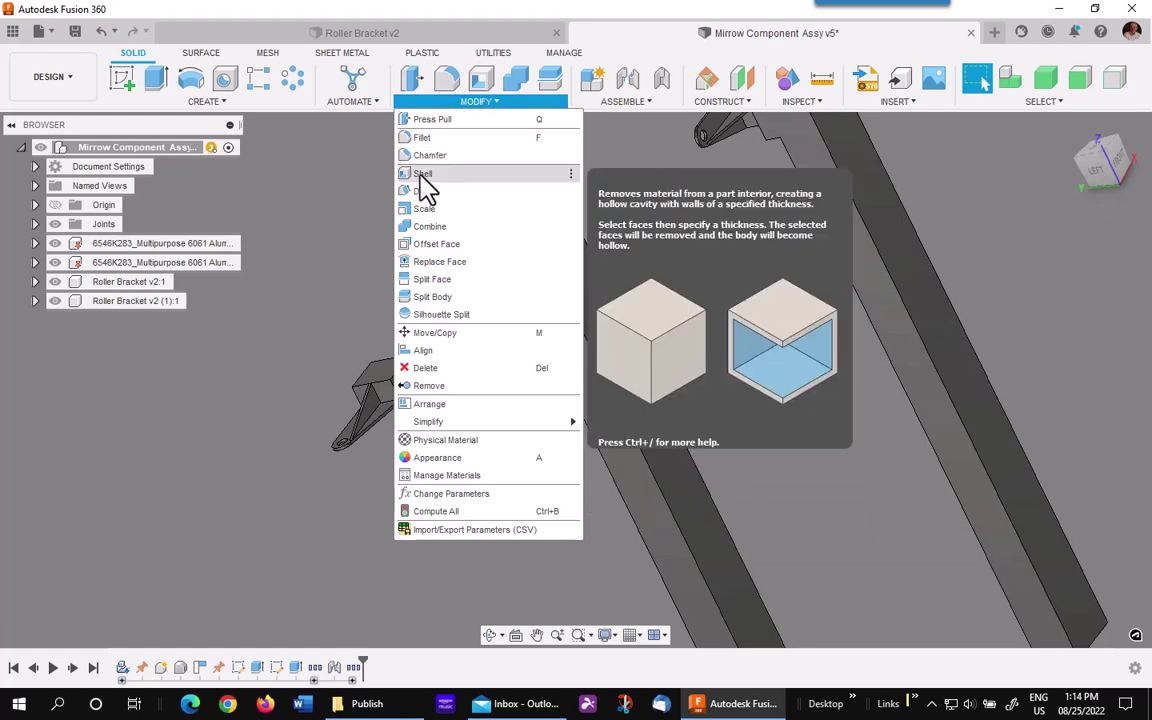
Apply a Non Uniform scale to the second bracket with X scale set to Scale_Factor_1
key(Escape)
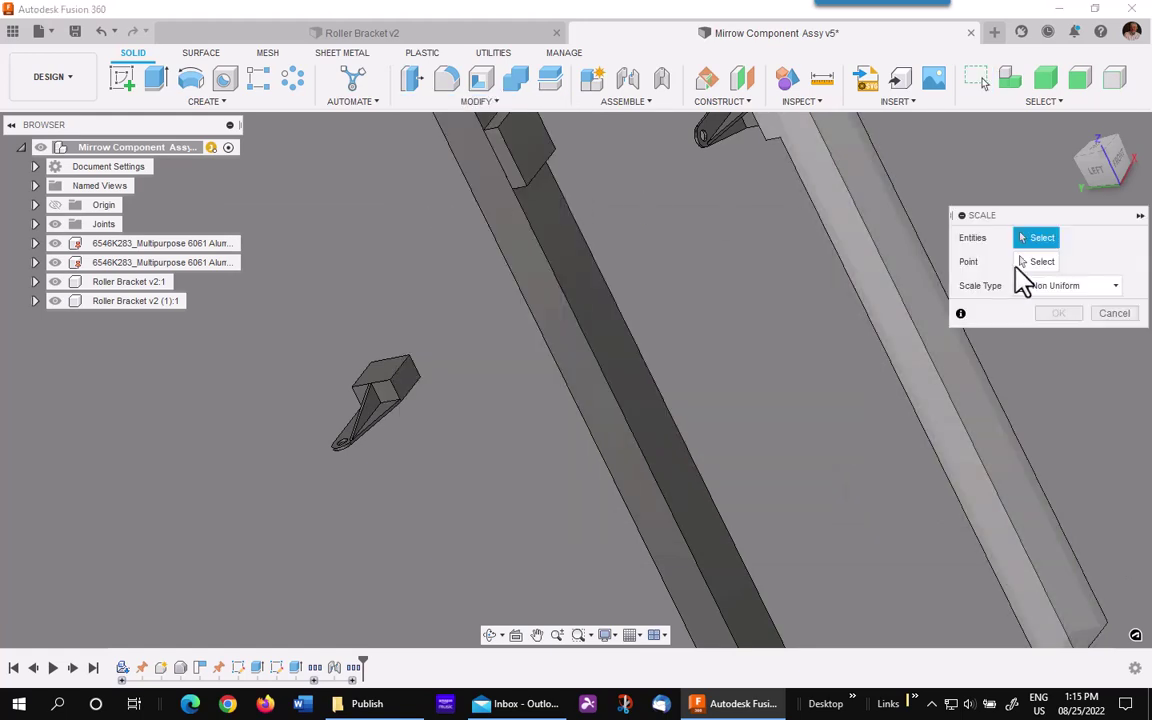
click(1114, 288)
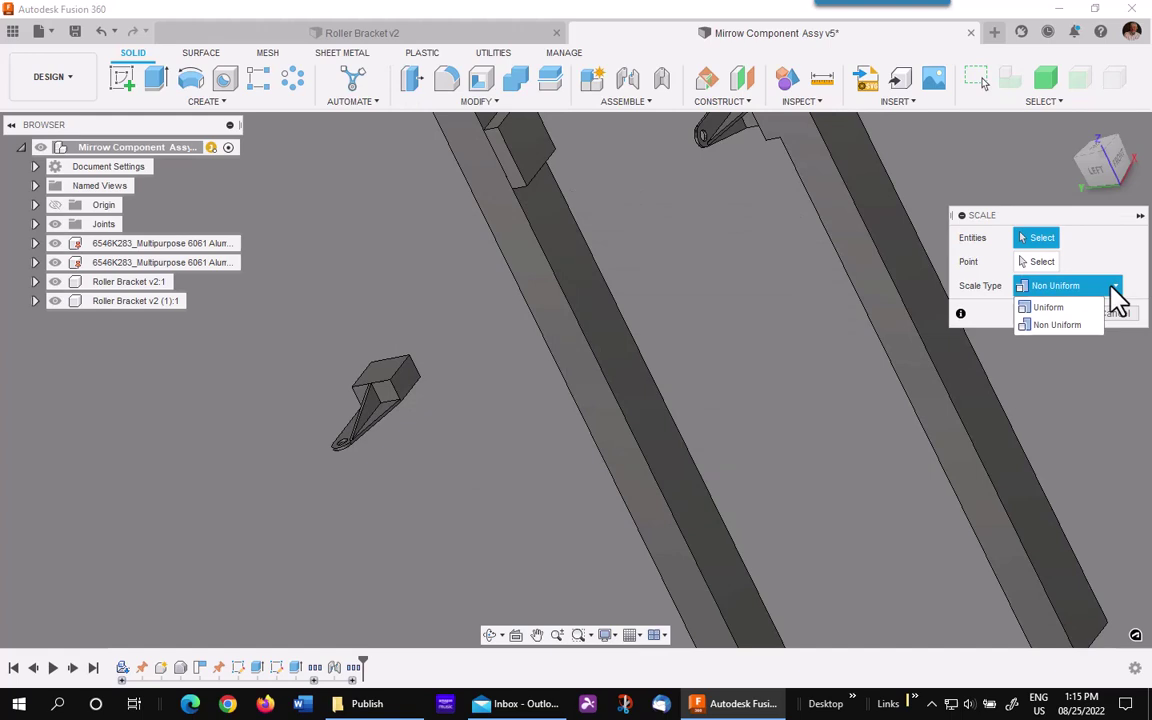
click(1083, 326)
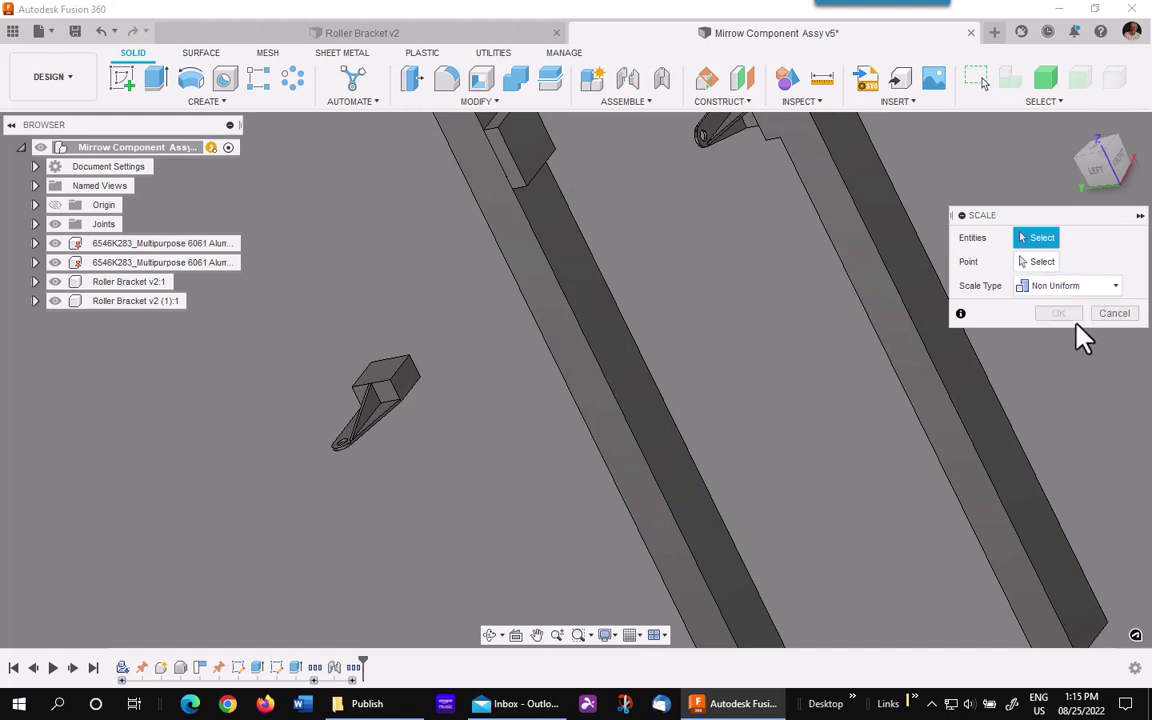
click(383, 385)
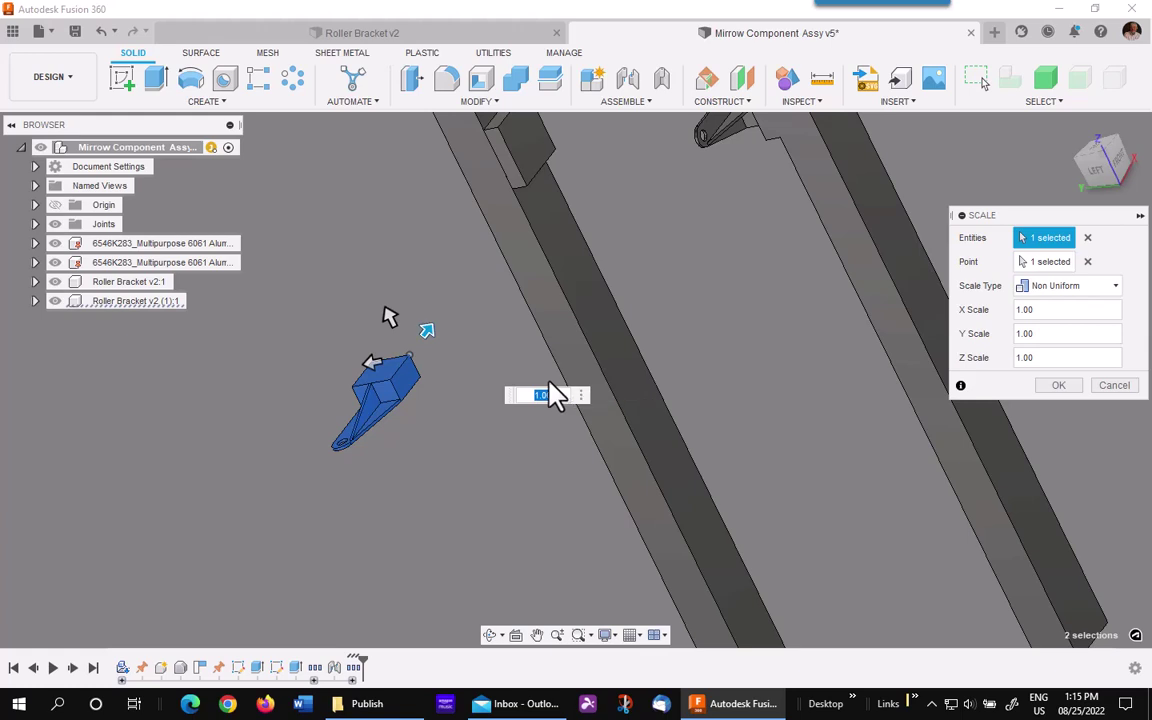
text(s)
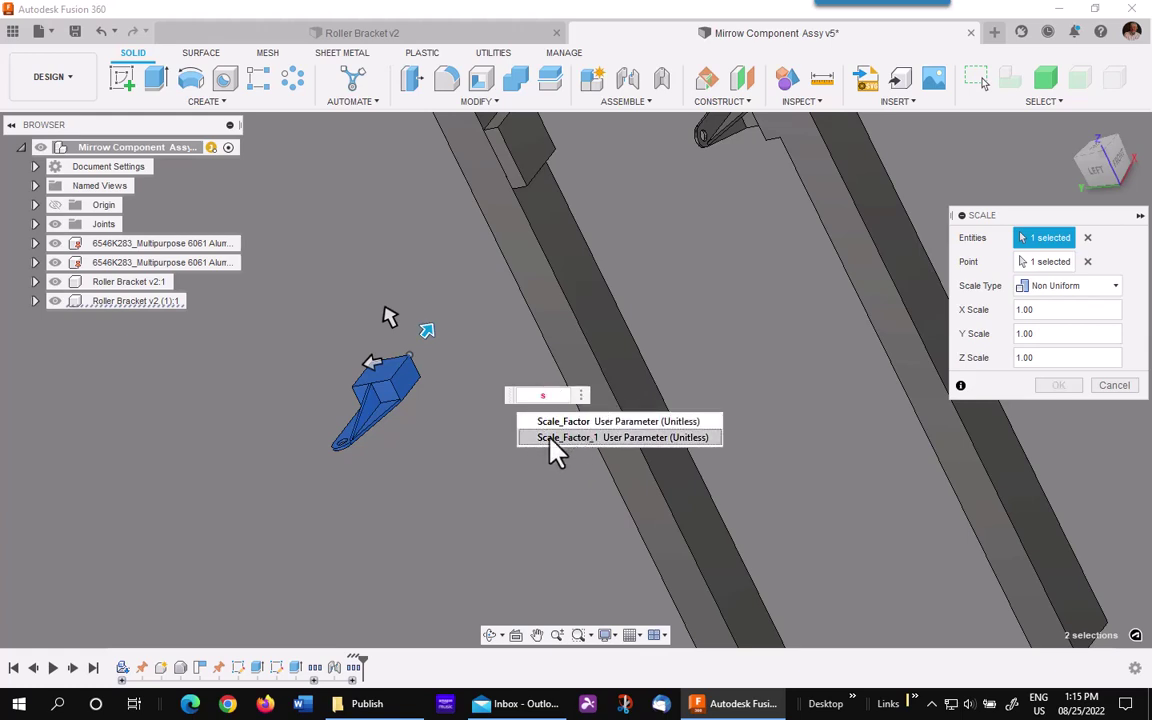
click(589, 440)
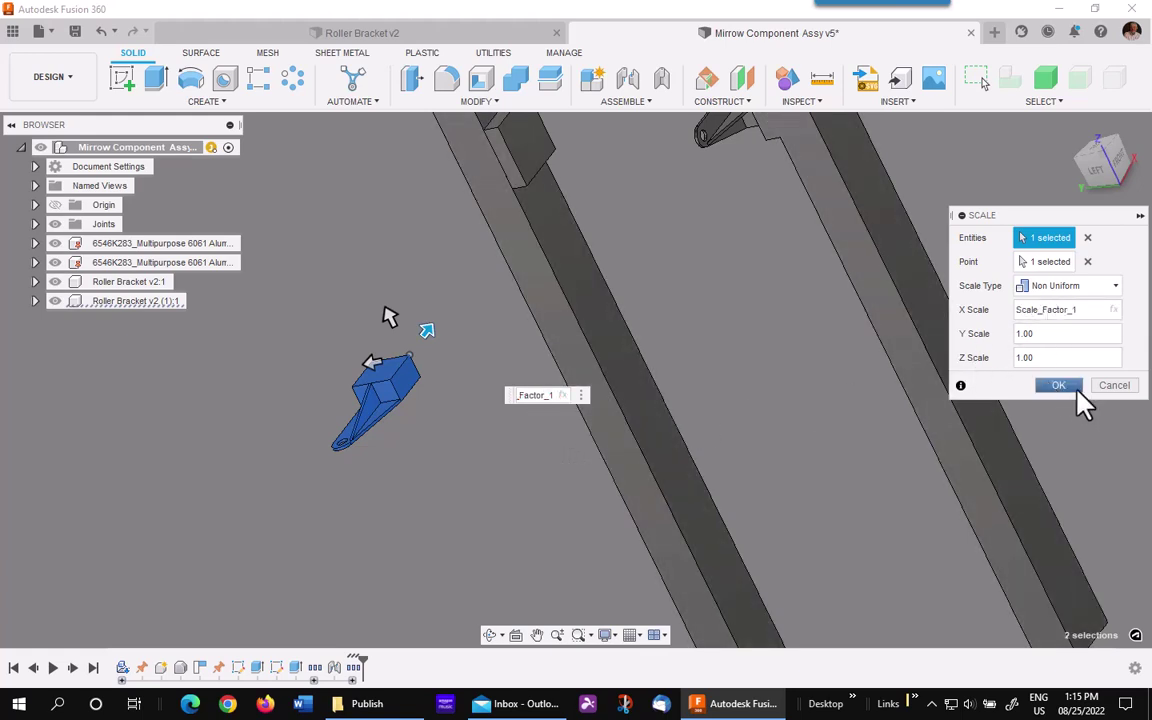
click(1066, 389)
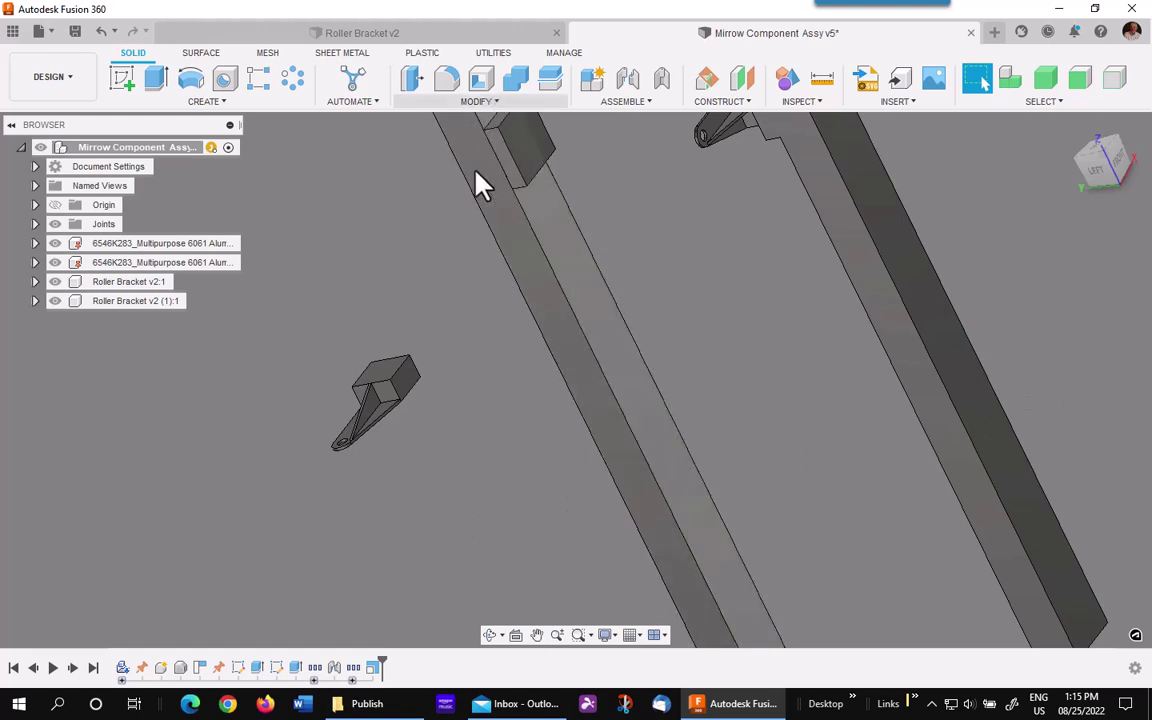
Change the Scale_Factor_1 expression to -1 in Change Parameters
middle_drag(453, 345, 388, 482)
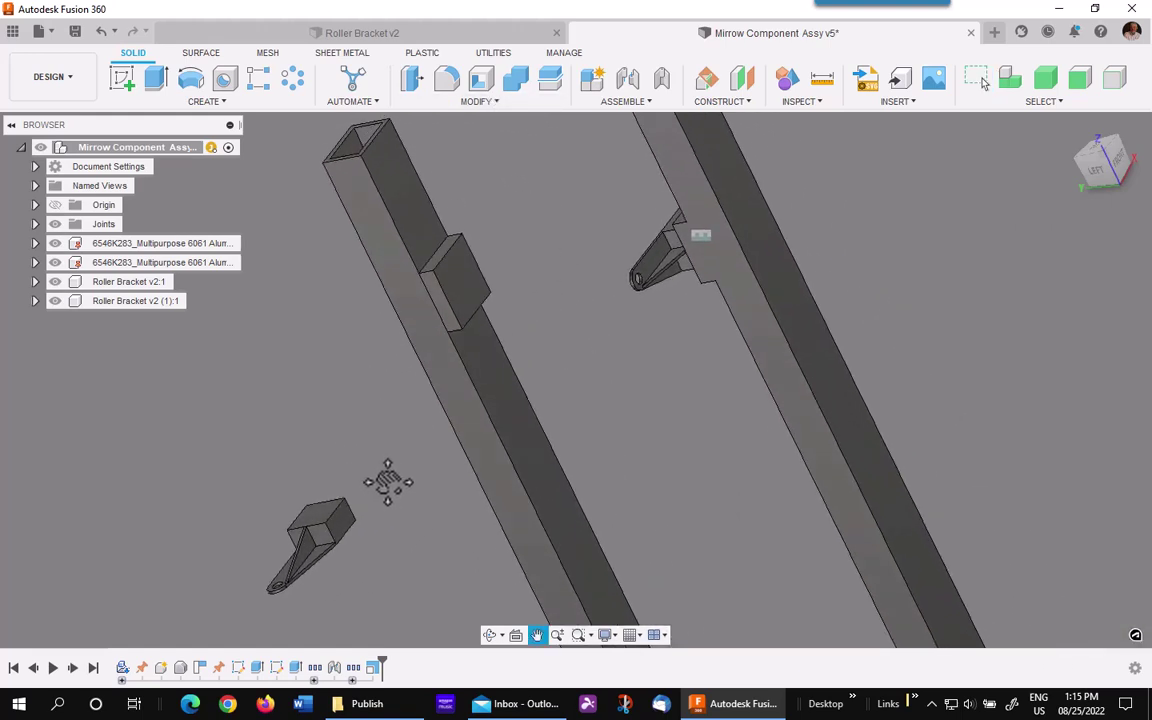
click(480, 101)
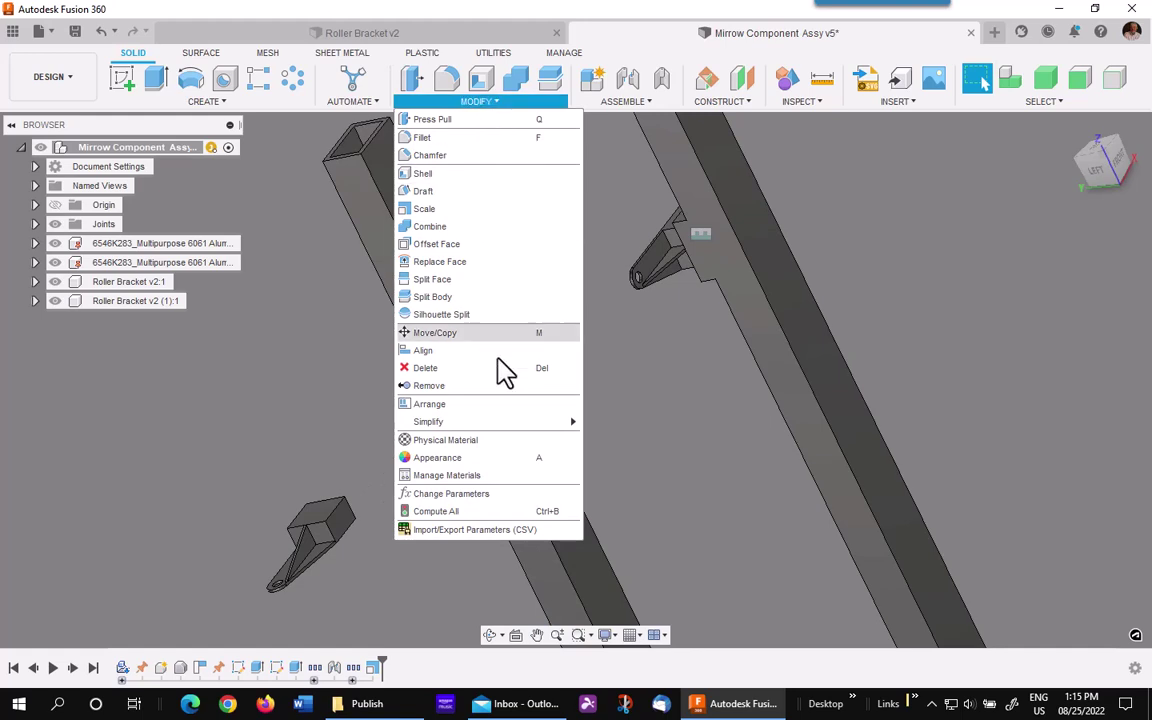
click(500, 494)
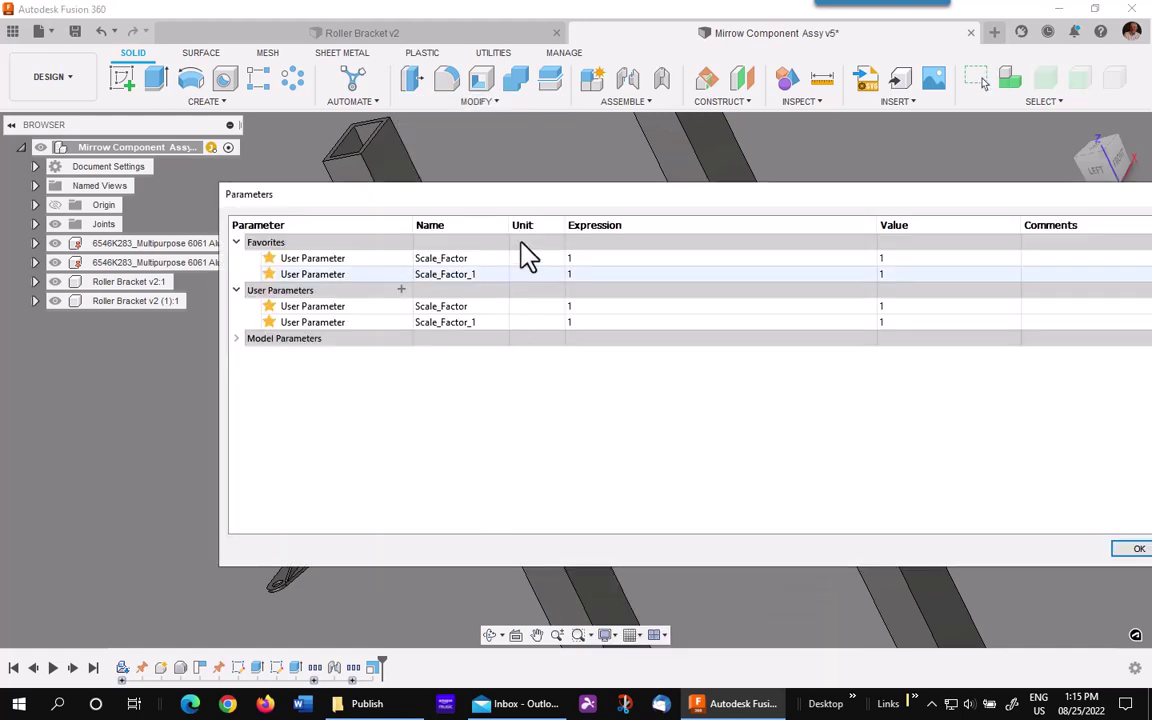
drag(527, 210, 611, 118)
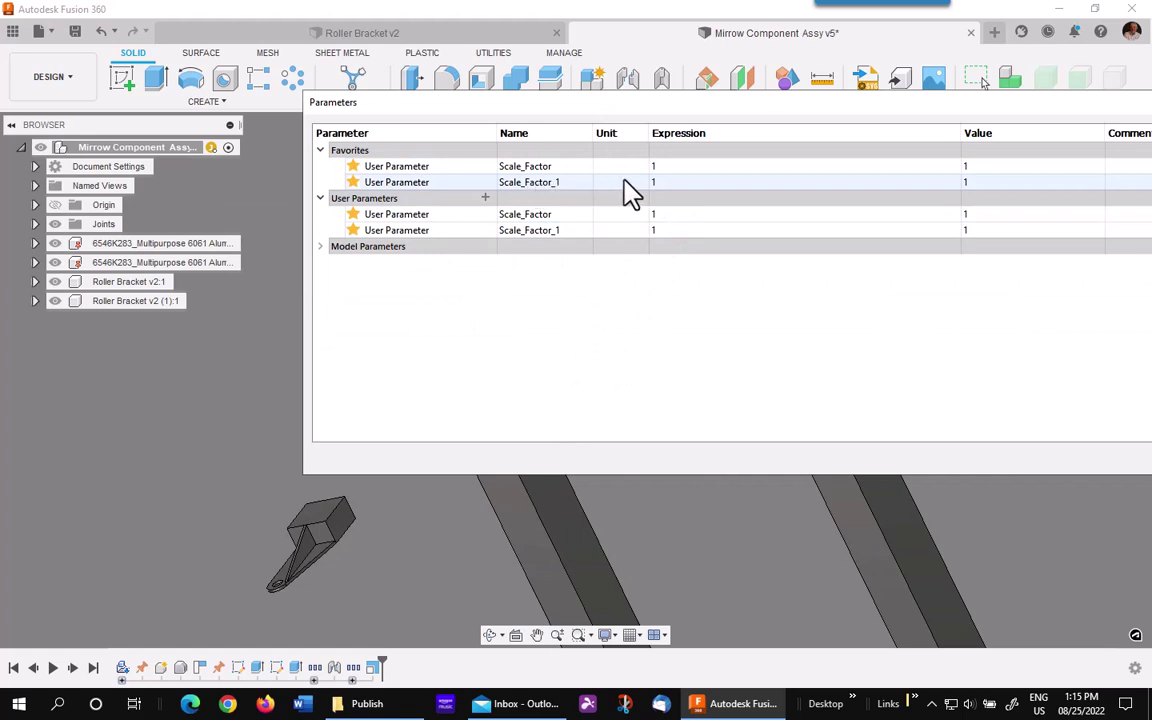
click(674, 186)
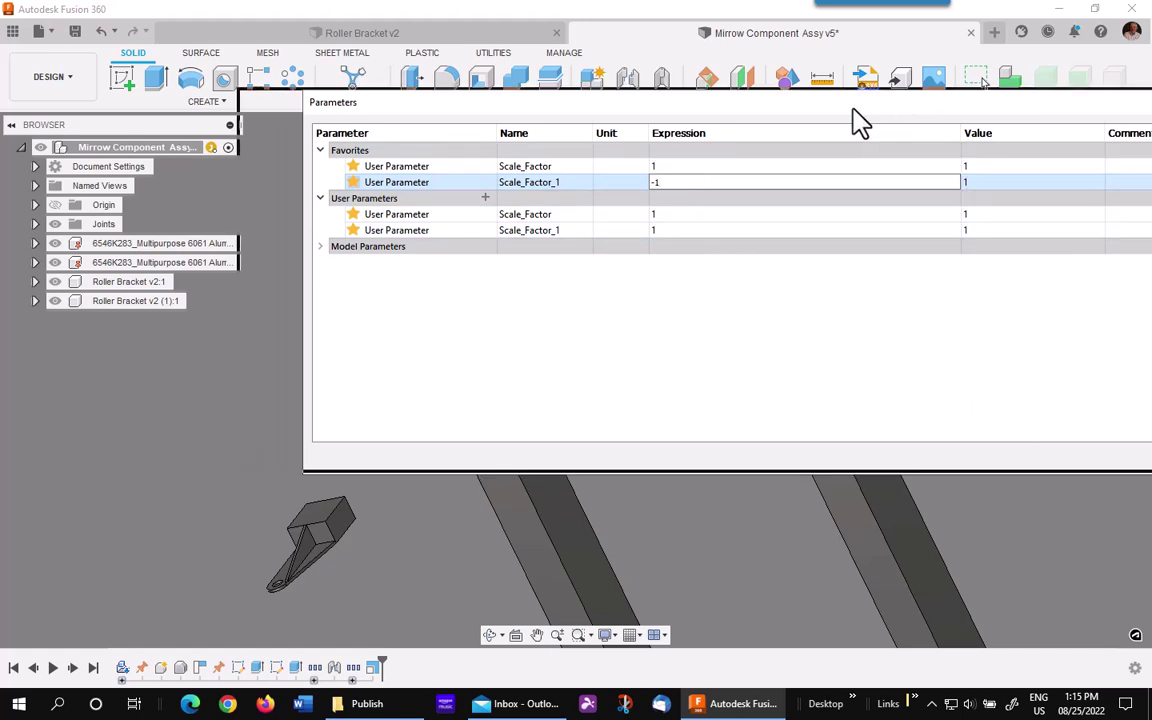
click(1141, 459)
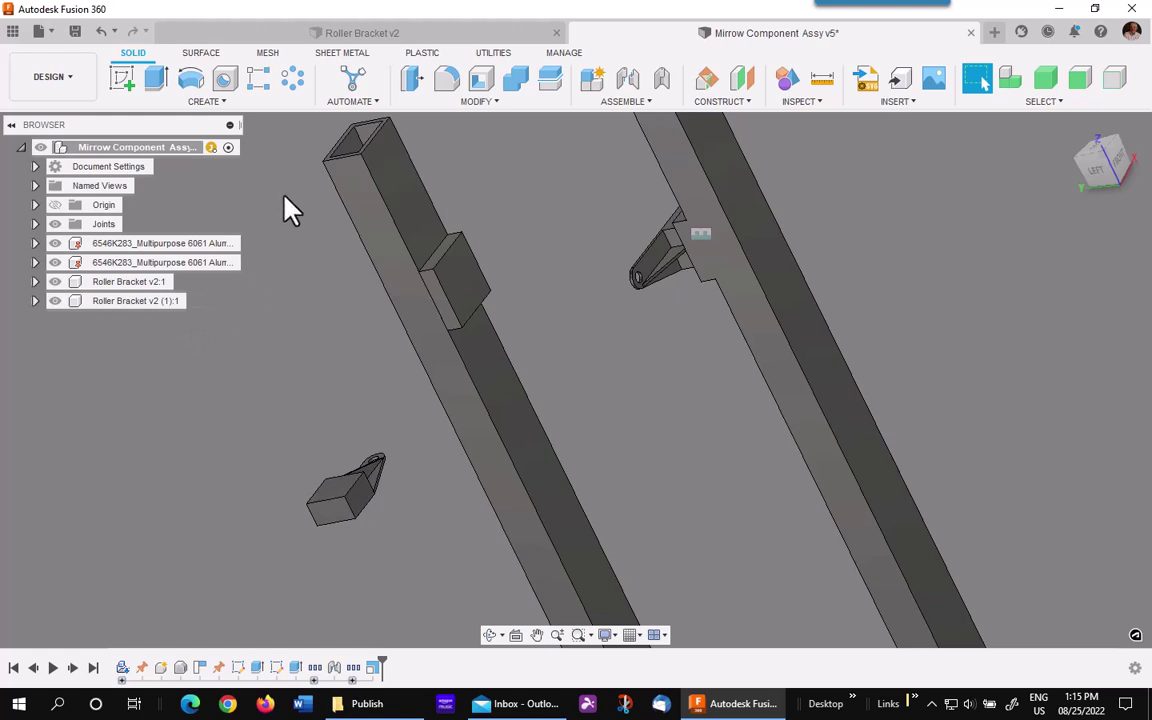
Joint the mirrored bracket's origin point onto the left tube's pad at 180 deg
click(630, 84)
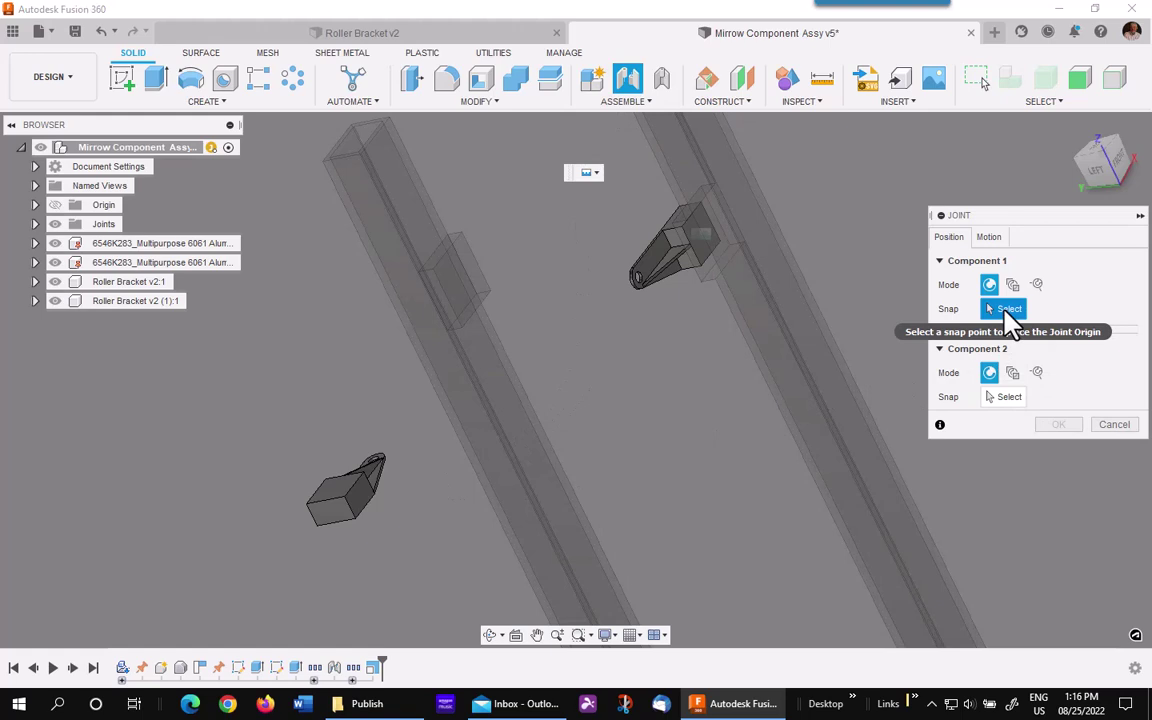
scroll(326, 510, up, 1)
scroll(330, 492, up, 1)
click(342, 483)
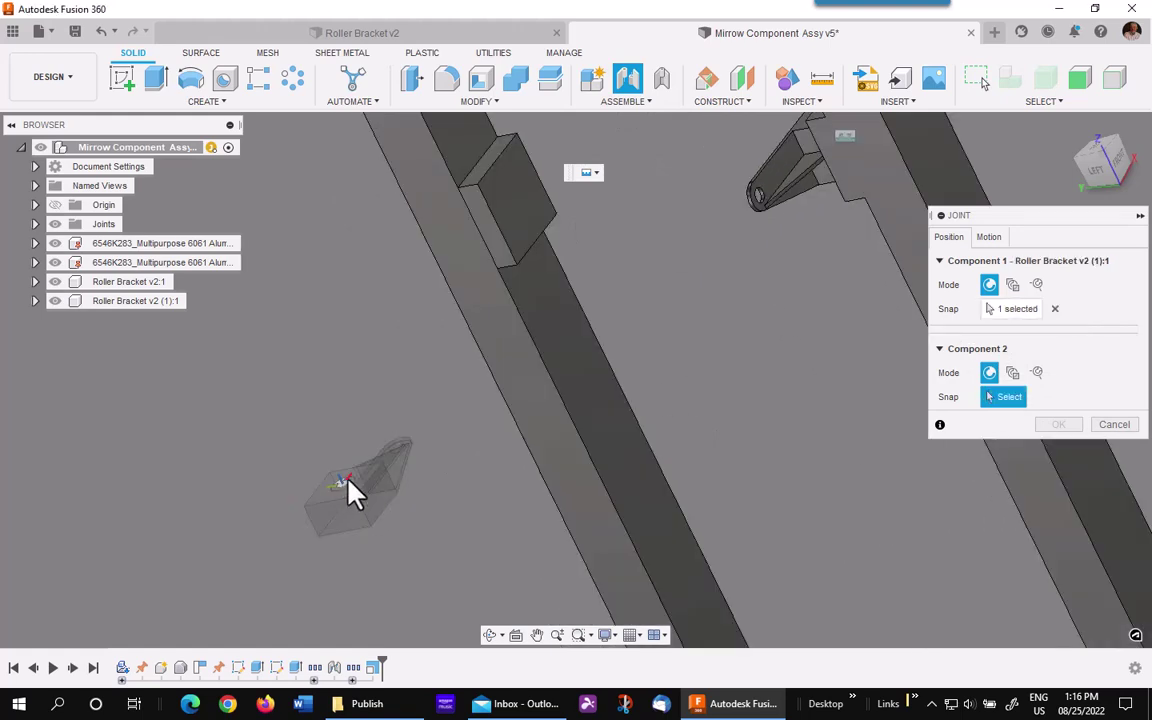
click(513, 199)
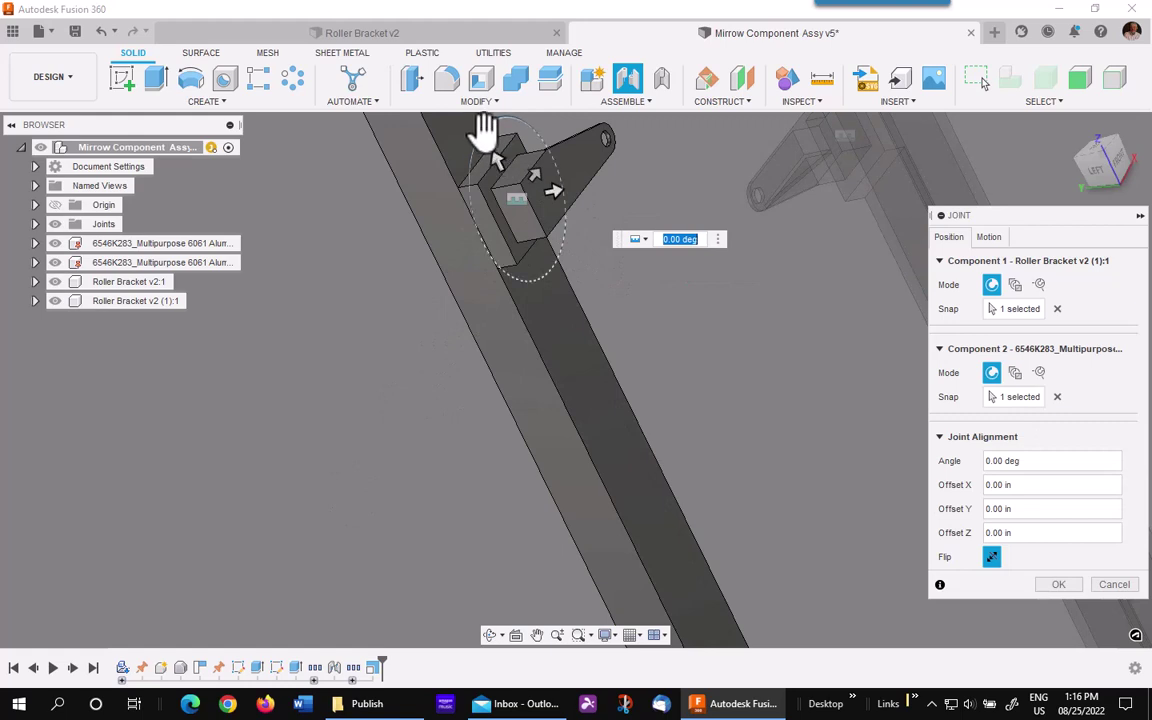
drag(482, 134, 545, 258)
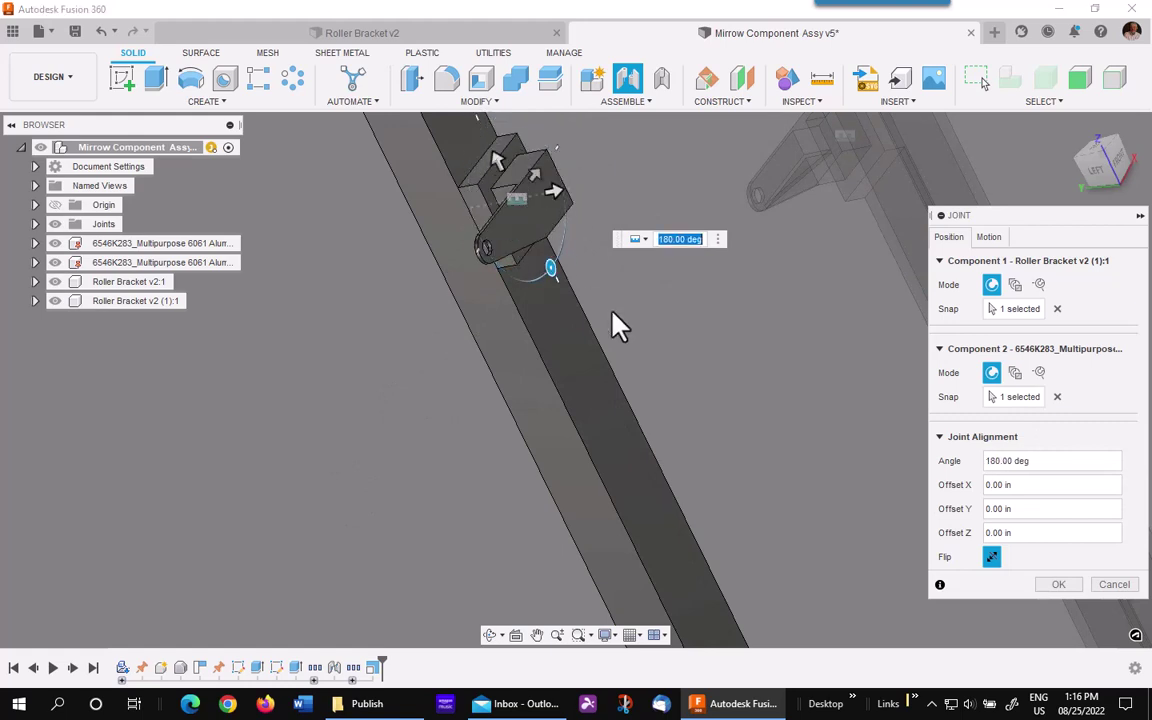
click(1052, 585)
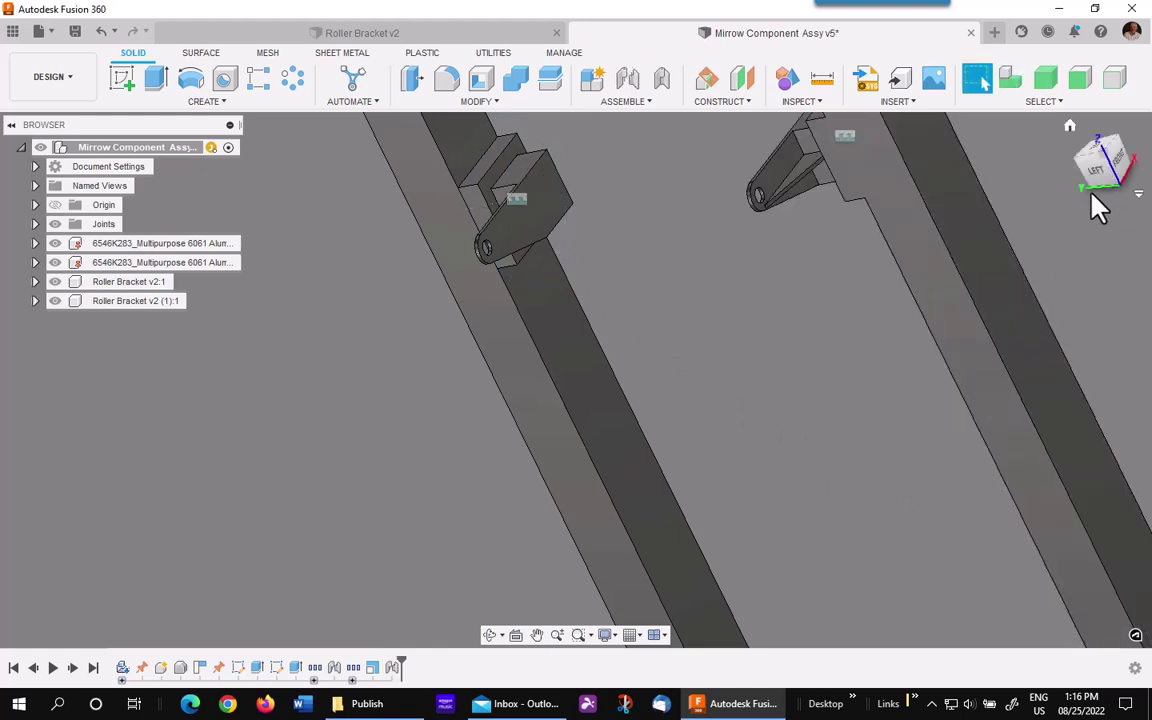
Go to FRONT view, expand Roller Bracket v2 (1):1's Sketches, and roll history back before the joint
click(1110, 158)
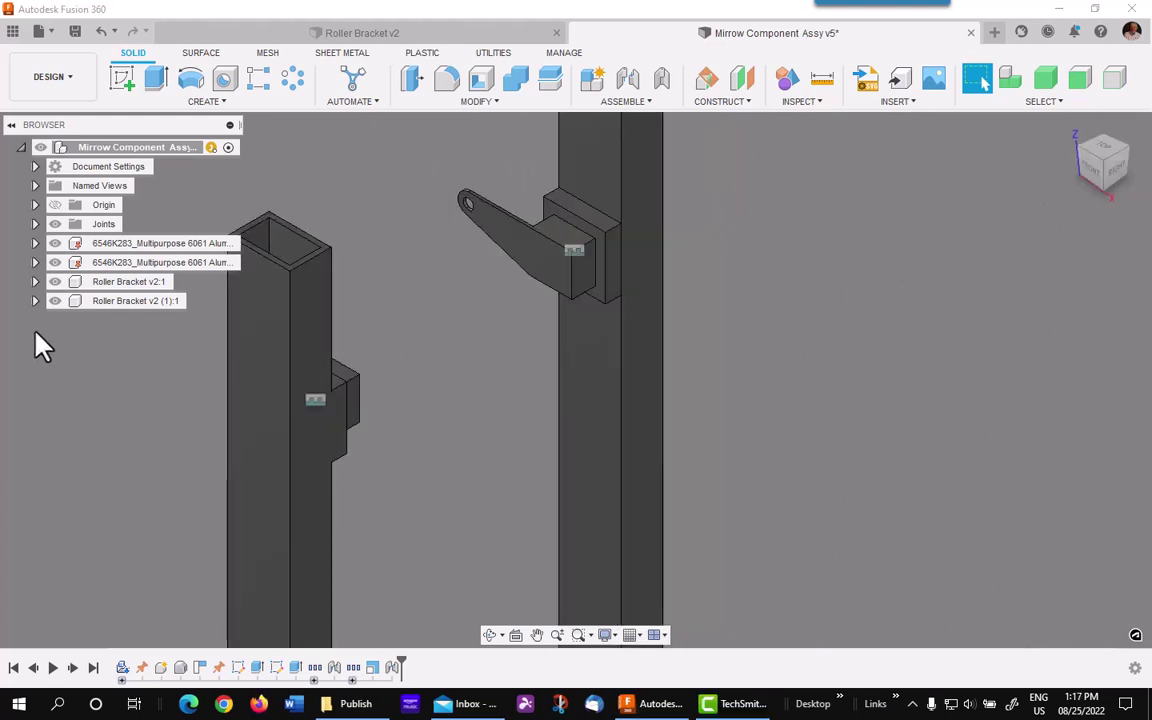
click(35, 301)
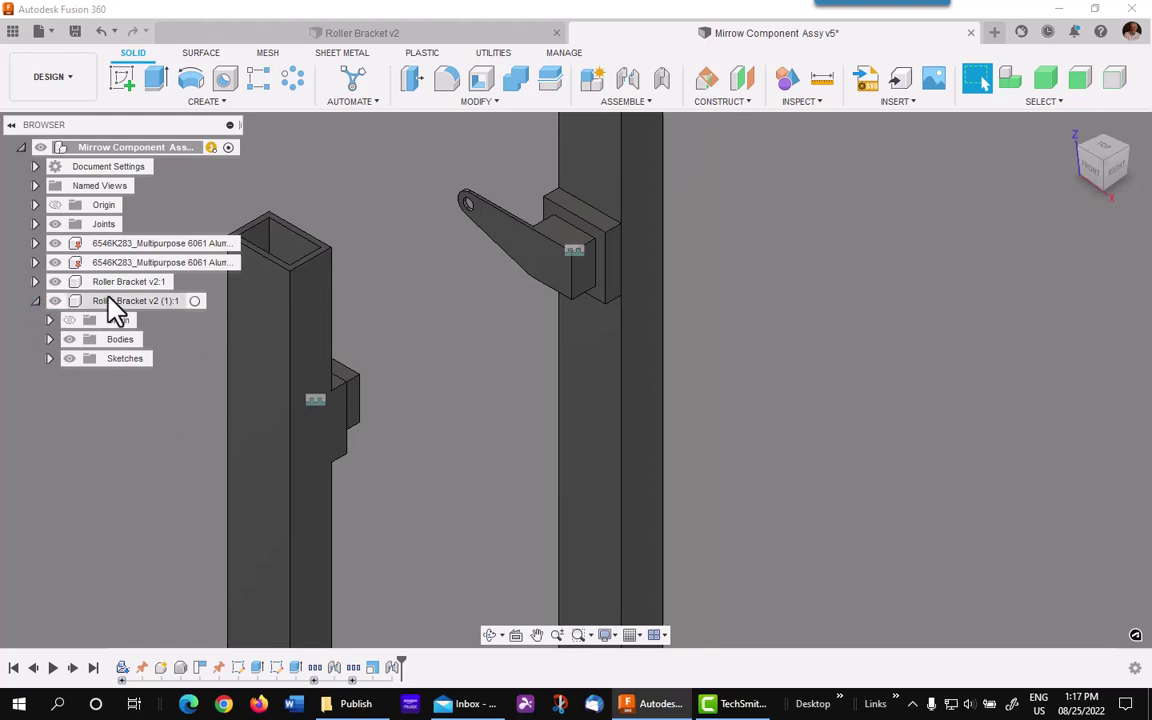
click(49, 358)
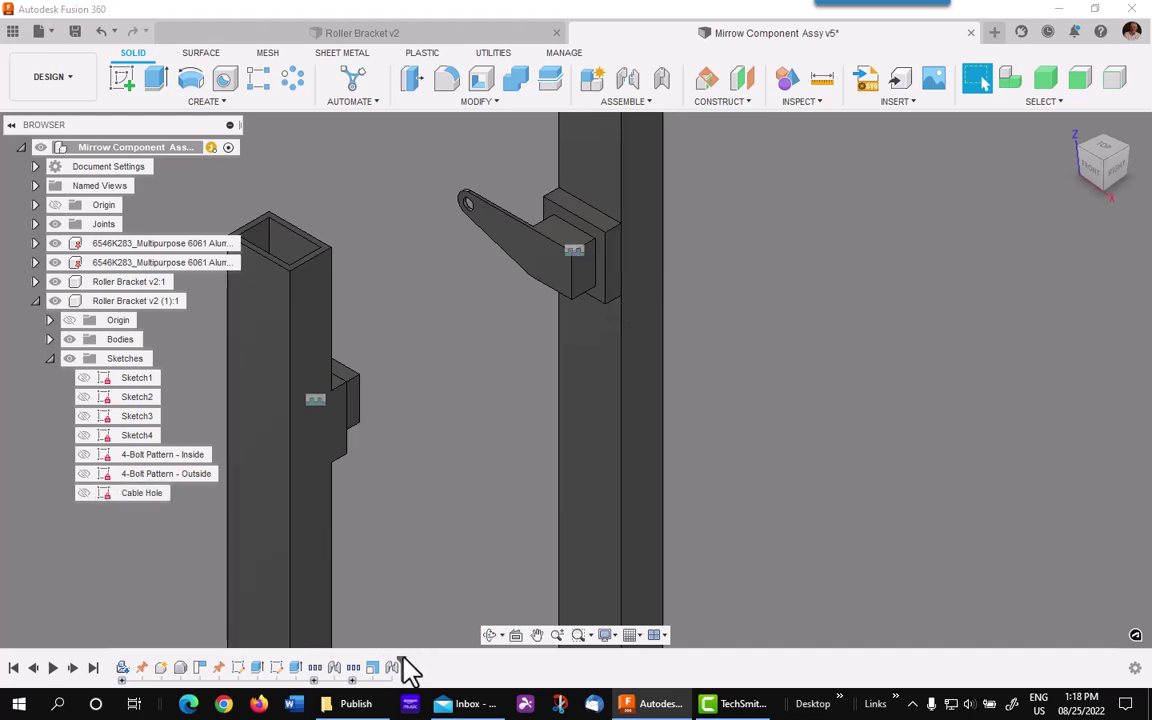
drag(401, 659, 360, 659)
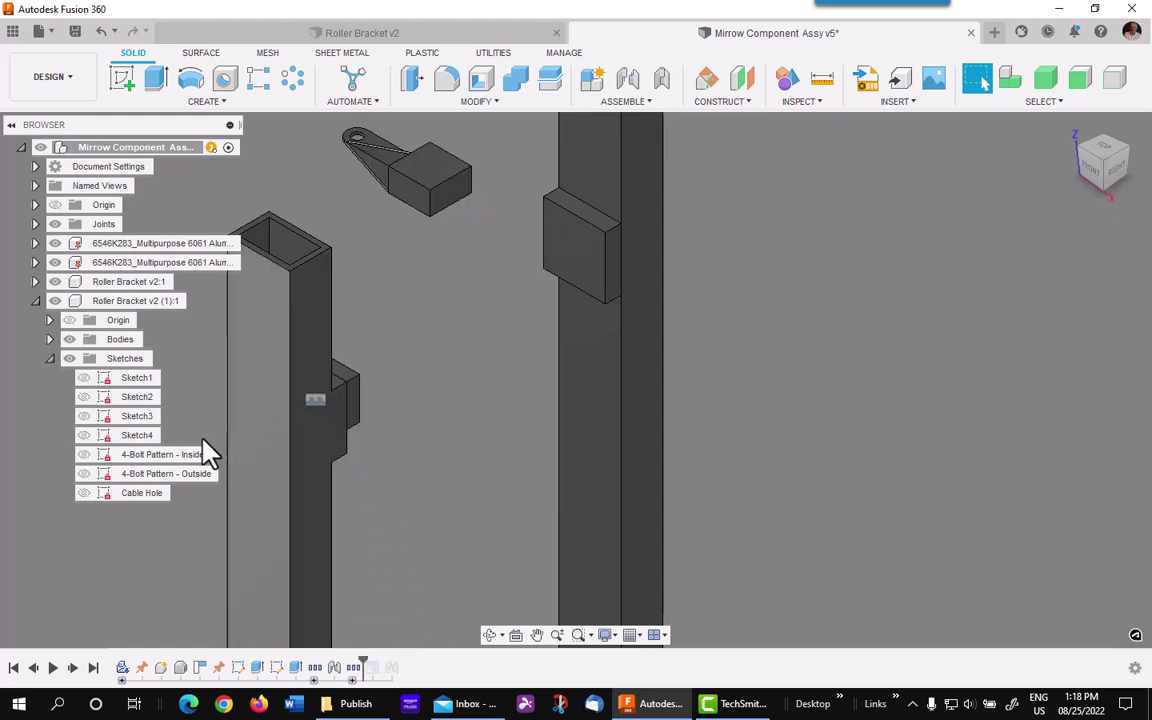
Extrude the Cable Hole profile as a Cut, -0.125 in, with extent set to All
click(84, 493)
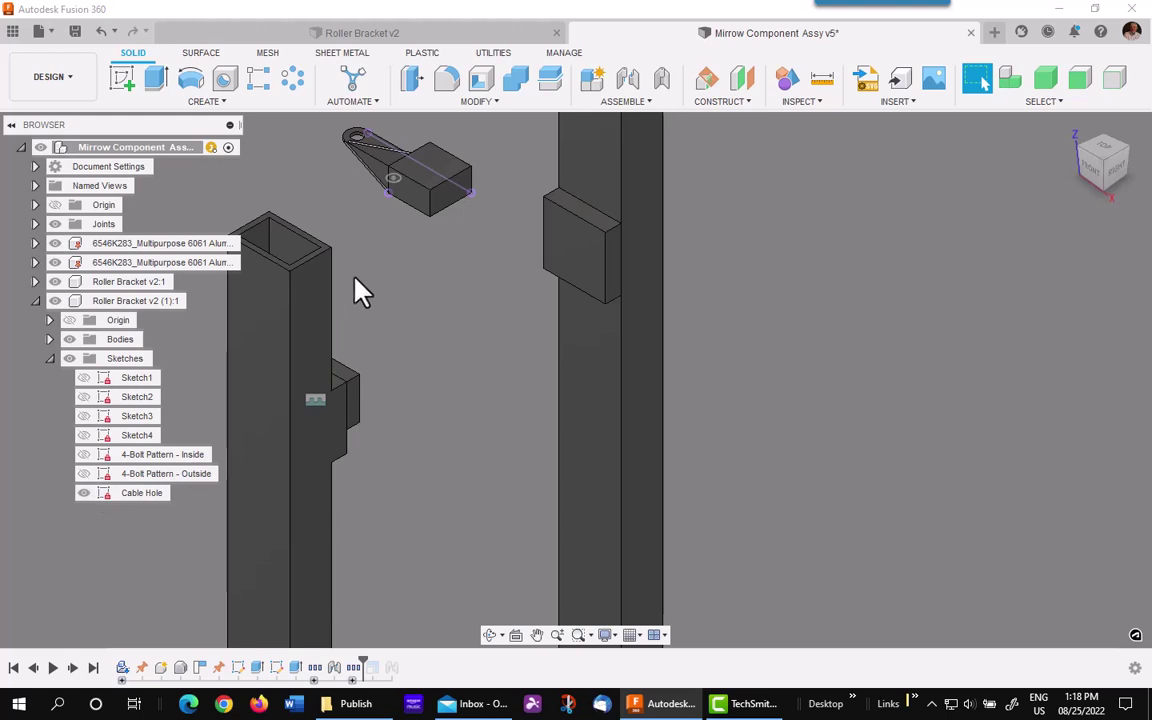
middle_drag(355, 290, 433, 380)
click(156, 78)
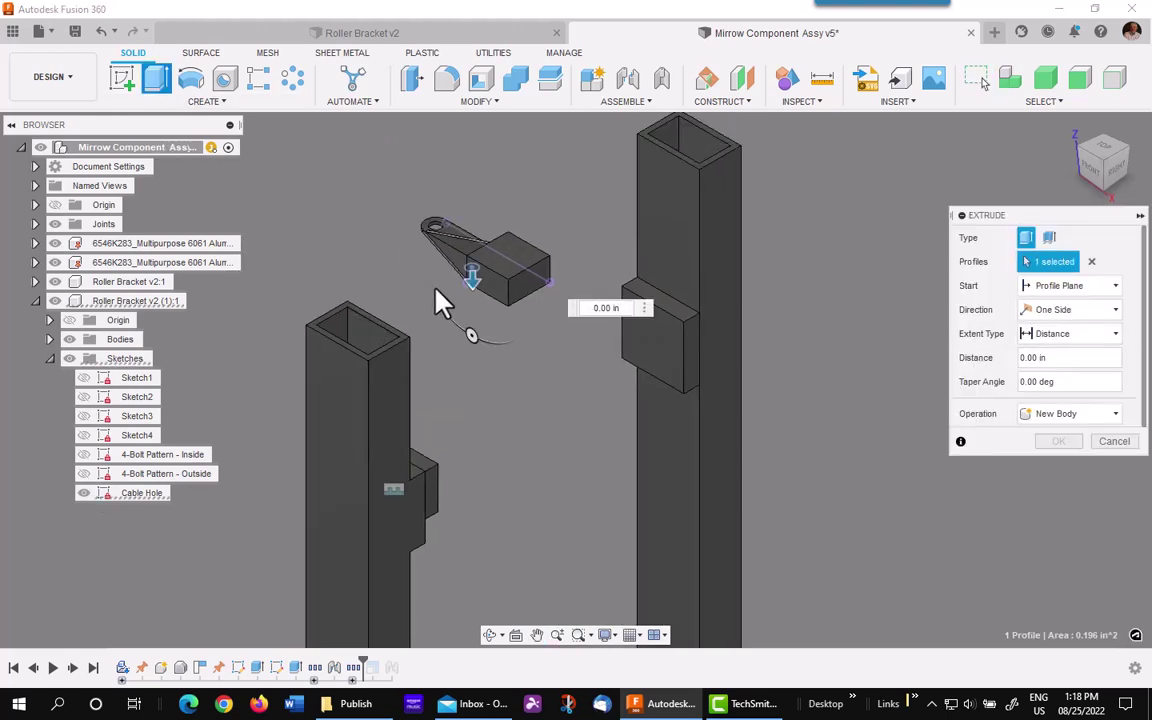
scroll(470, 298, up, 3)
text(-.125)
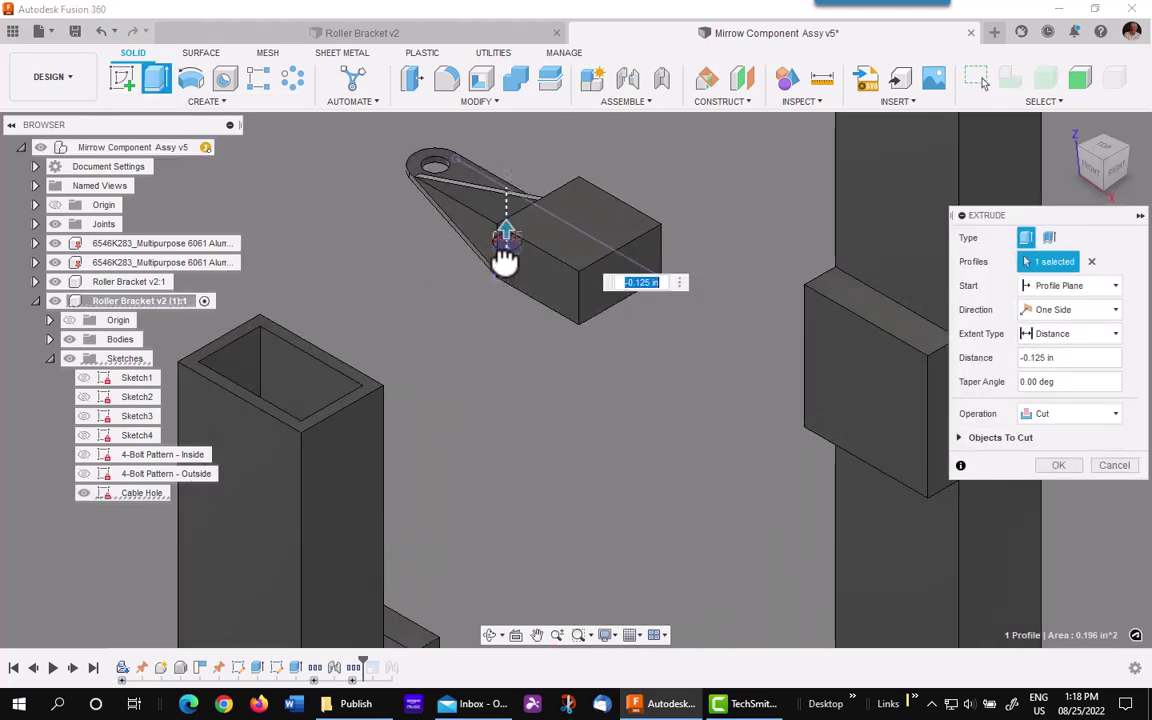
click(1099, 336)
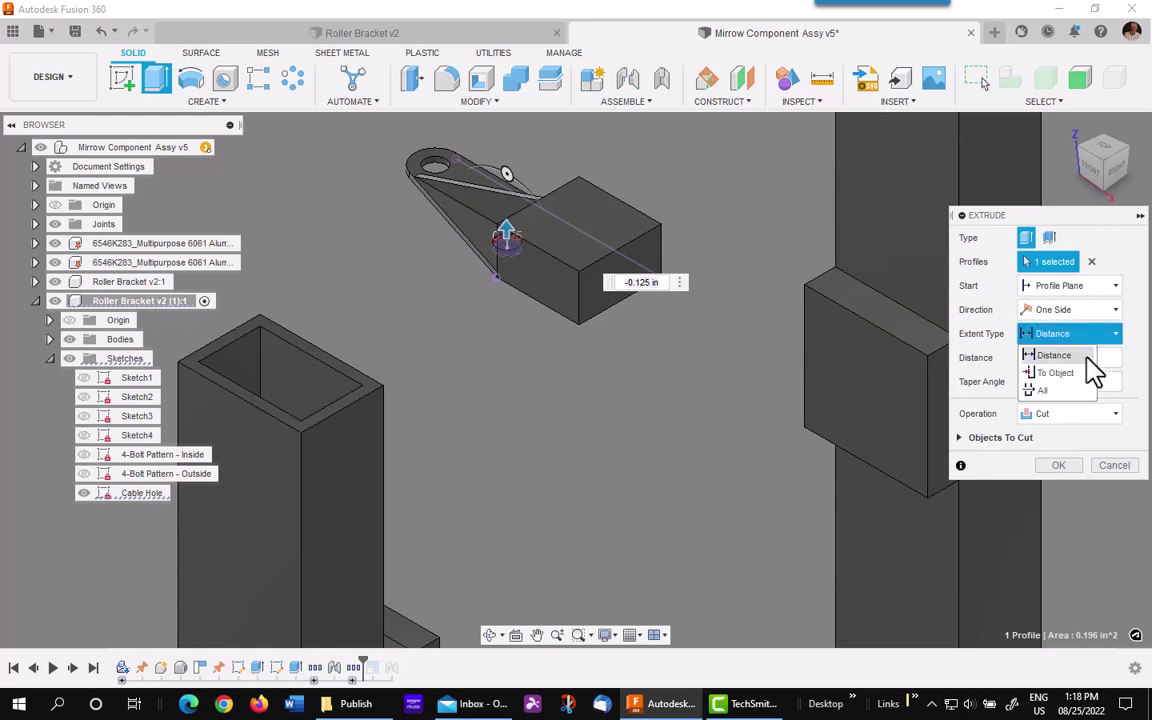
click(1066, 393)
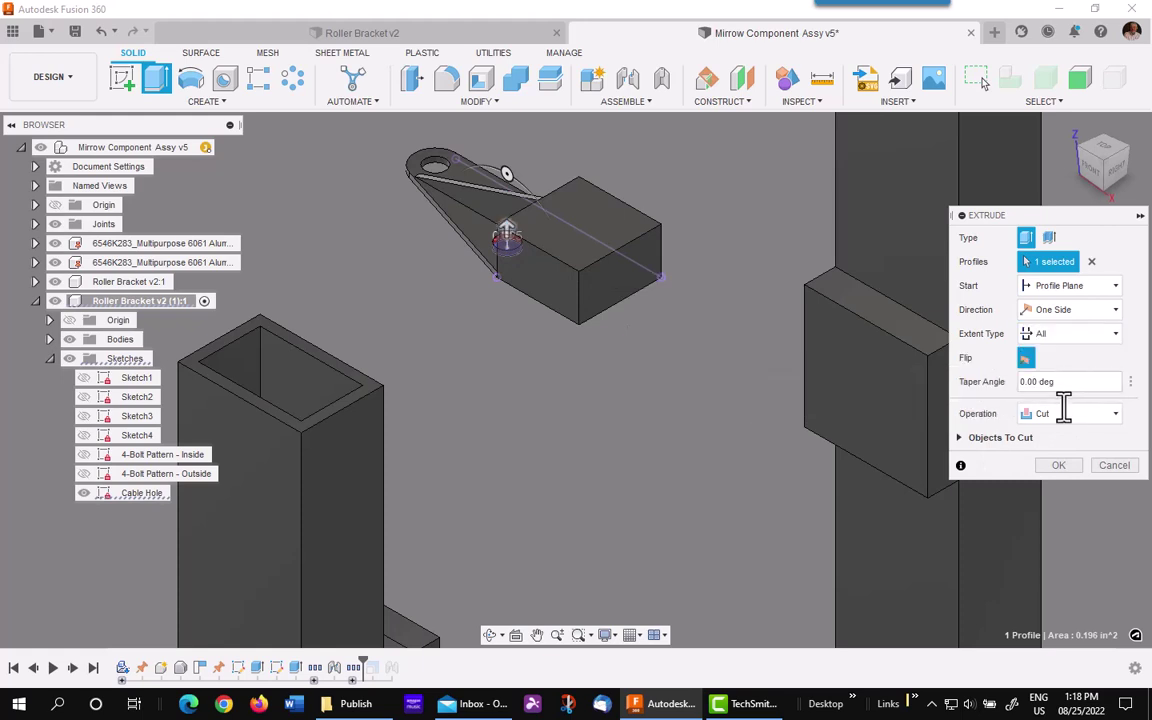
click(1059, 466)
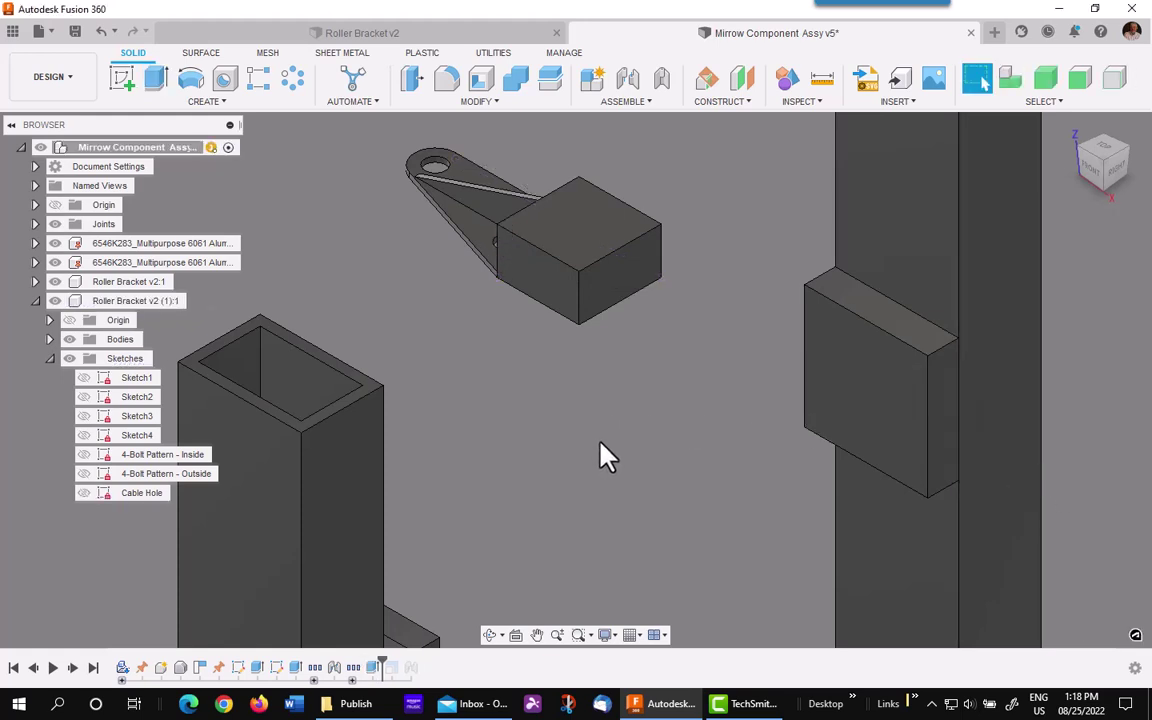
Roll the timeline to the end past the joint so the cut mirrored bracket sits back on its tube pad
mouse_move(612, 458)
shift+middle_down()
mouse_move(658, 429)
mouse_move(612, 437)
shift+middle_up()
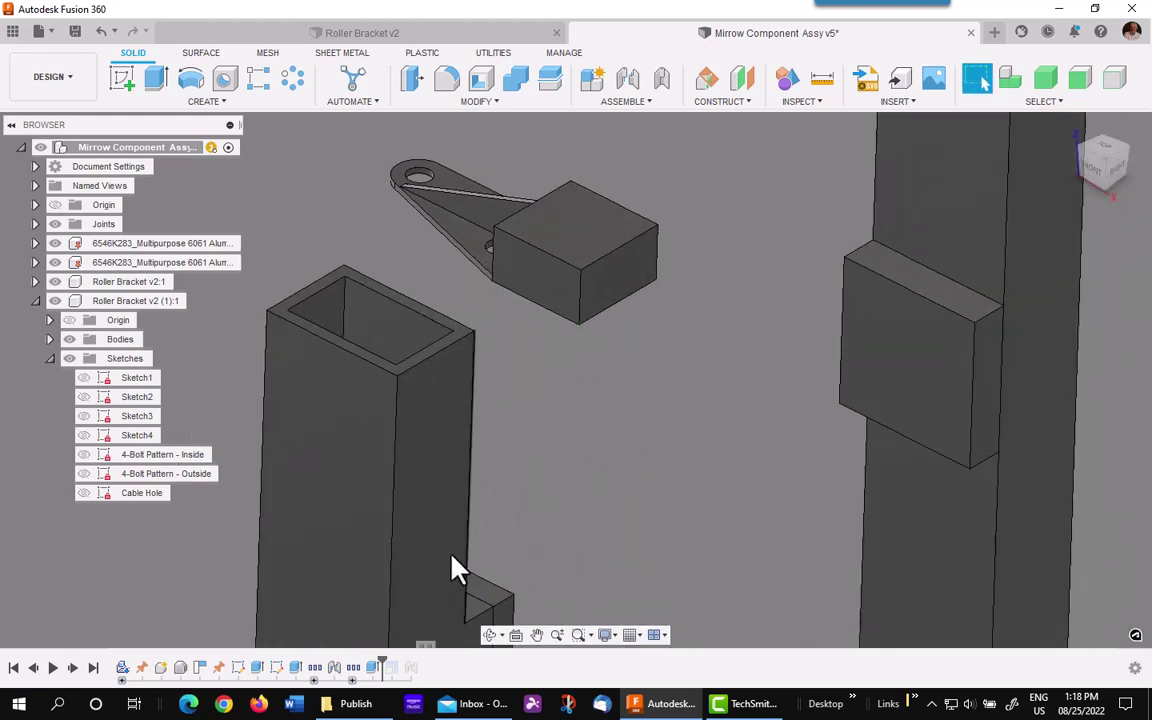
drag(384, 662, 420, 664)
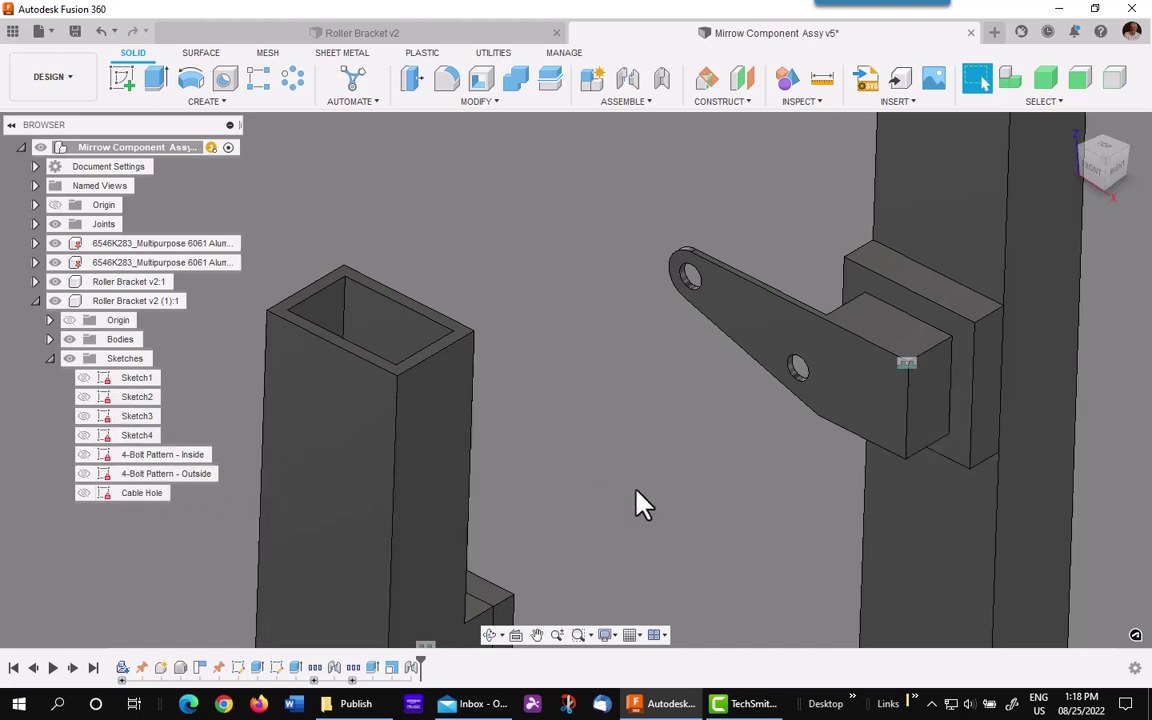
middle_drag(643, 505, 656, 424)
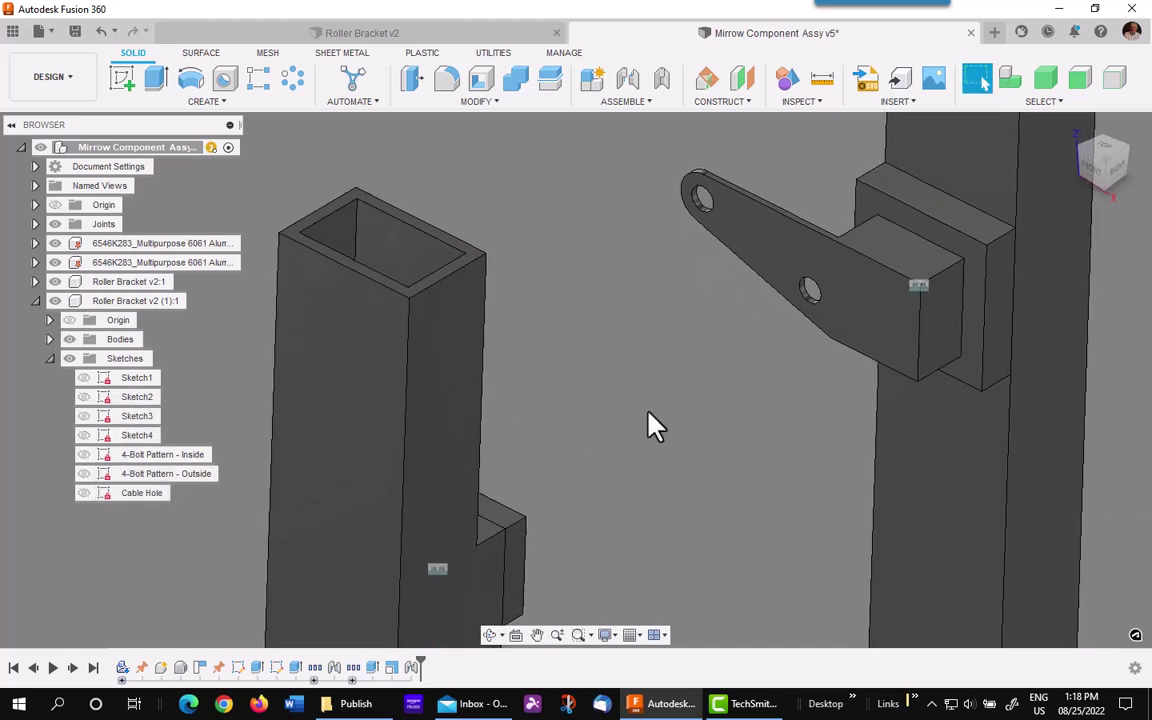